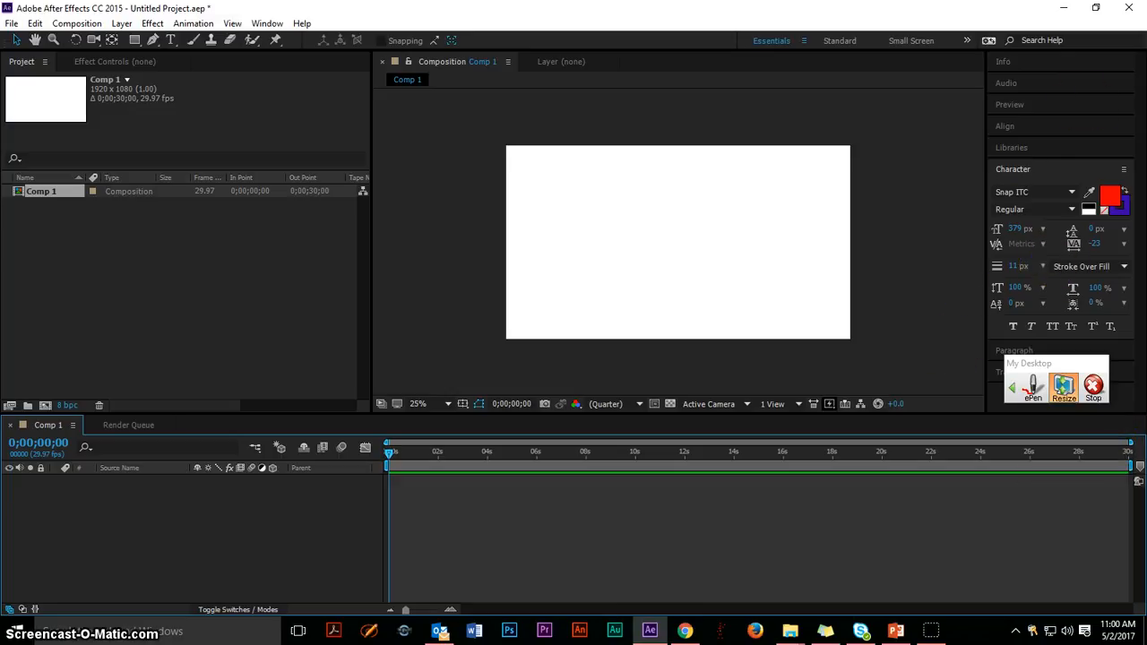
Add a text layer reading "Bush" and move it to the middle of the composition.
left_click(169, 39)
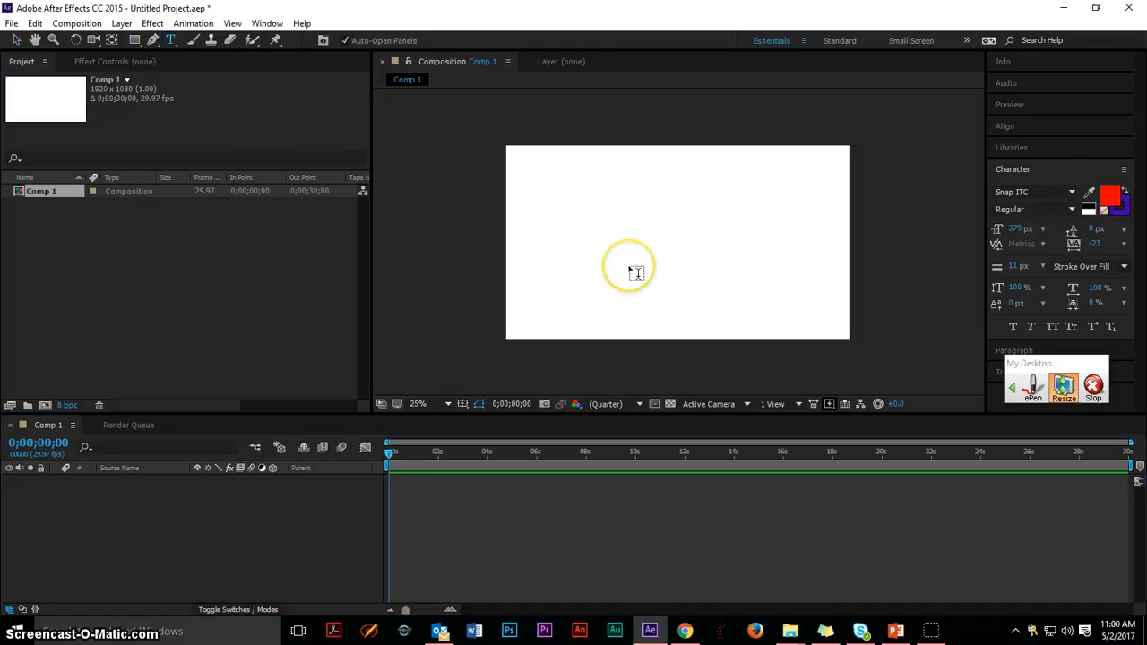
left_click(592, 234)
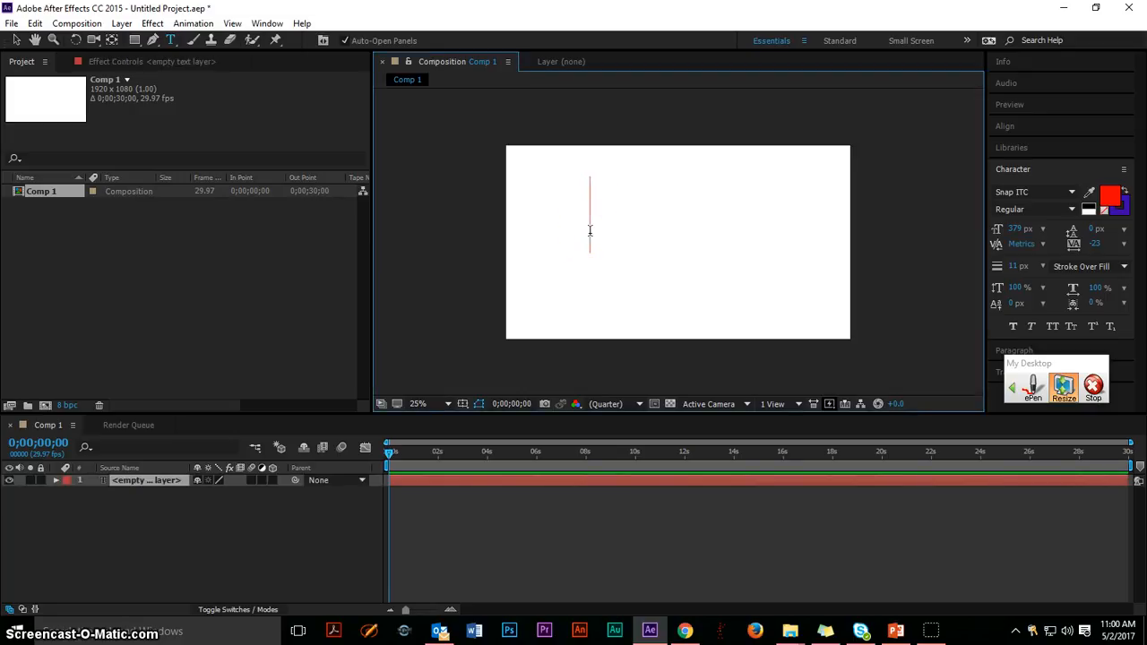
type("Bush")
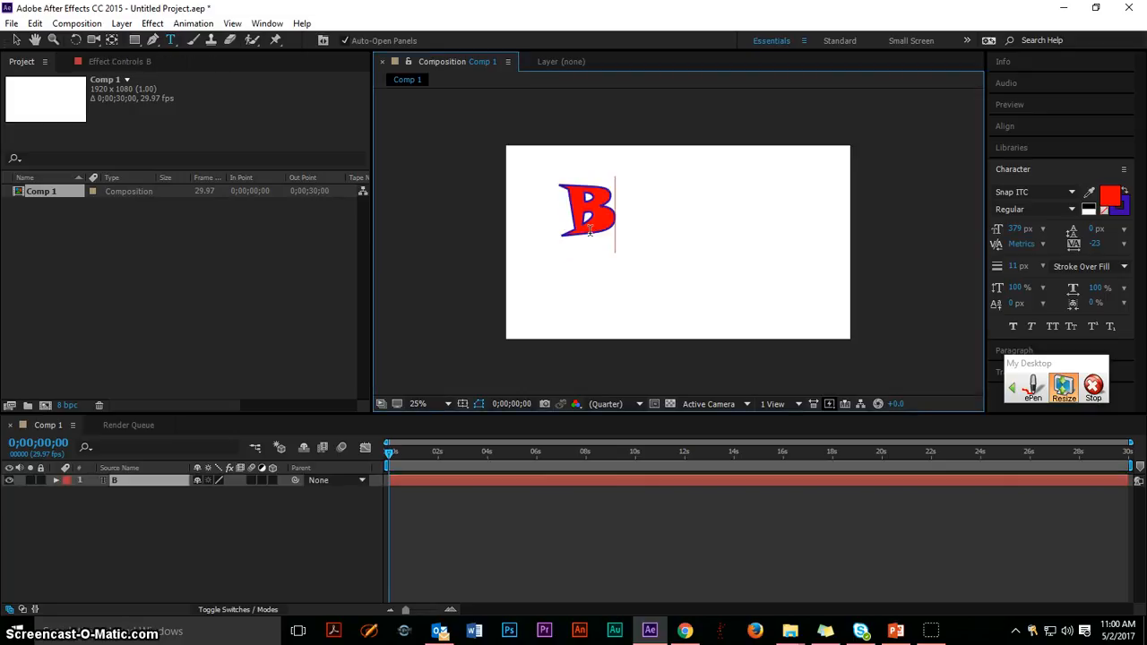
left_click(16, 42)
left_click_drag(529, 205, 611, 221)
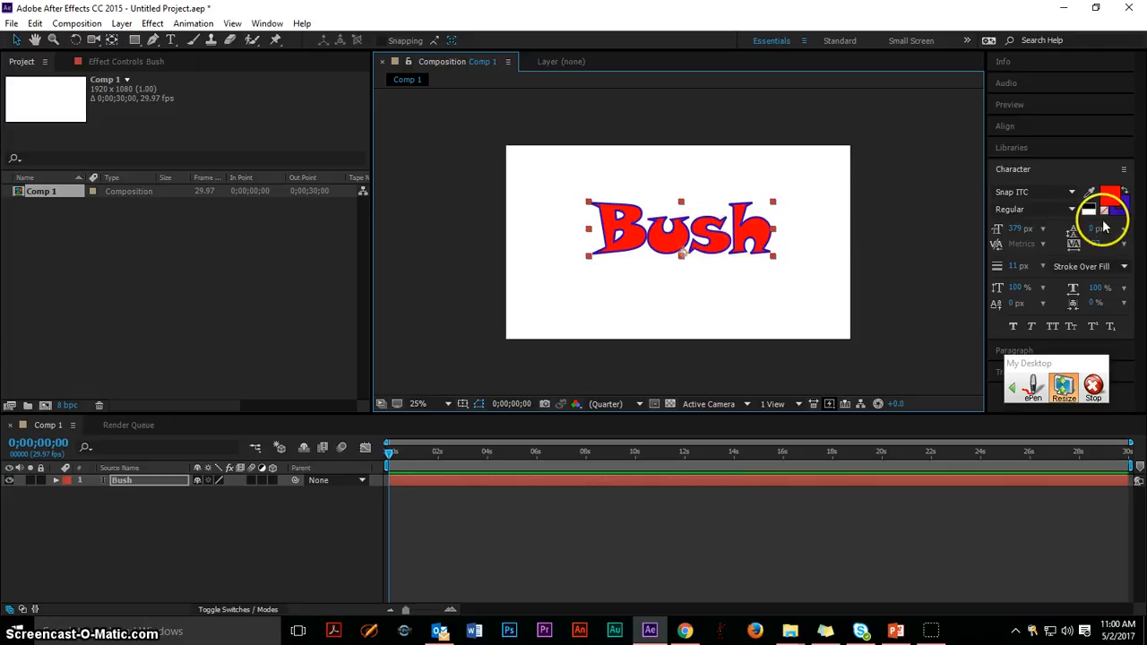
Try neighbouring fonts on the Bush text and return to Snap ITC.
left_click(1012, 191)
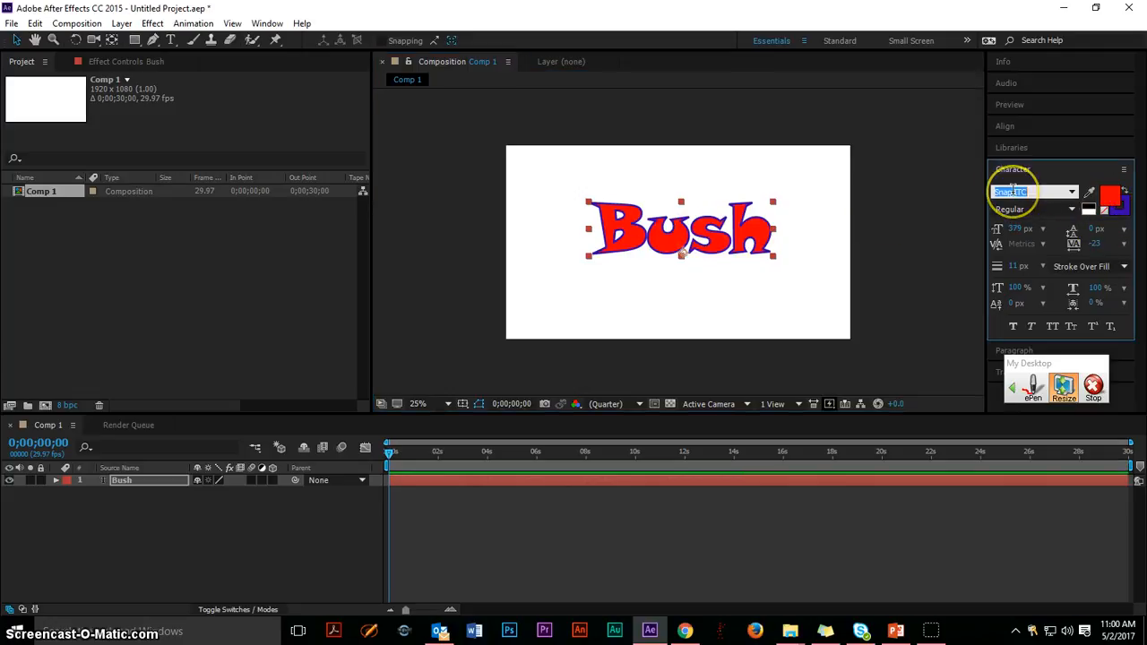
key("Down")
key("Down")
key("Down")
key("Down")
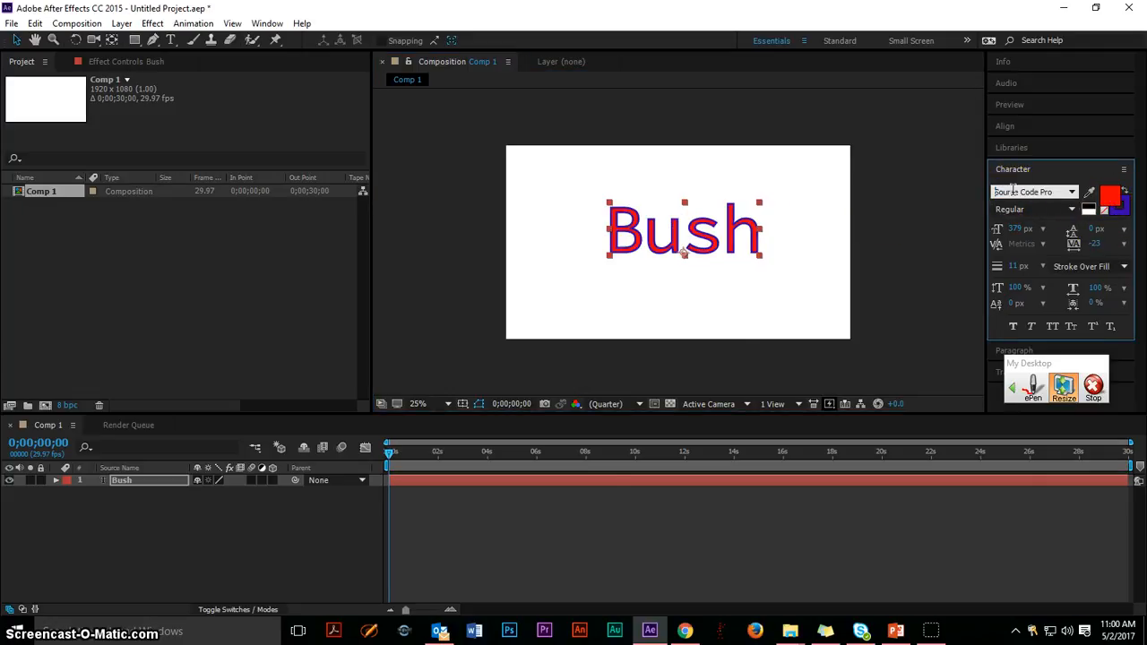
key("Up")
key("Up")
key("Up")
key("Up")
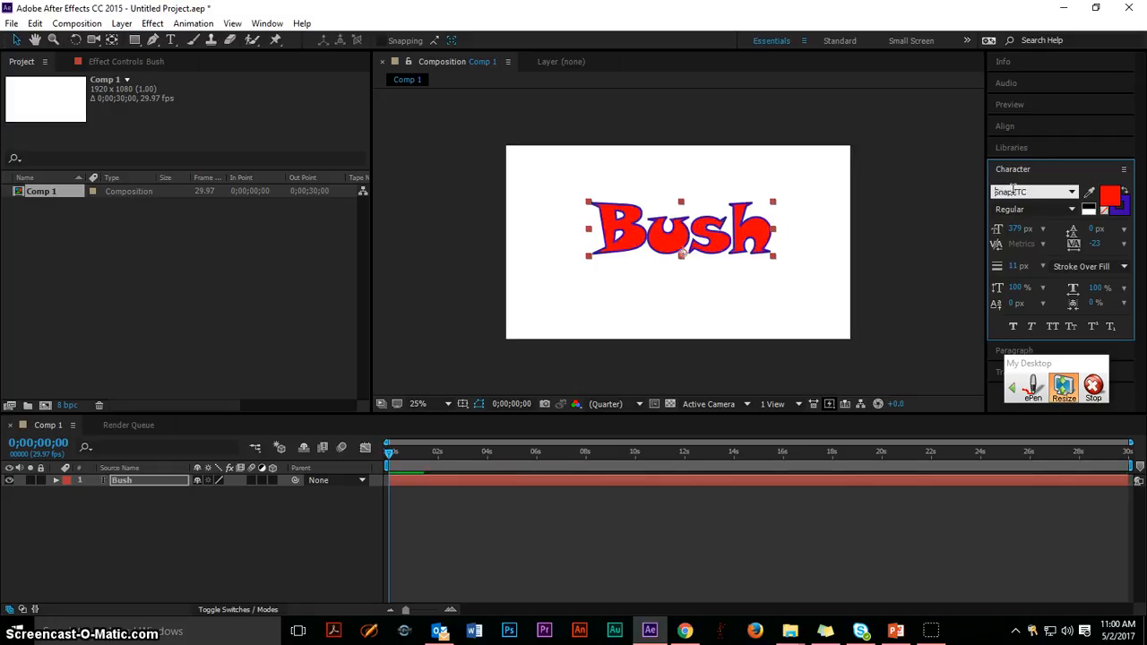
Change the Bush text's fill colour to a very dark red.
left_click(1111, 197)
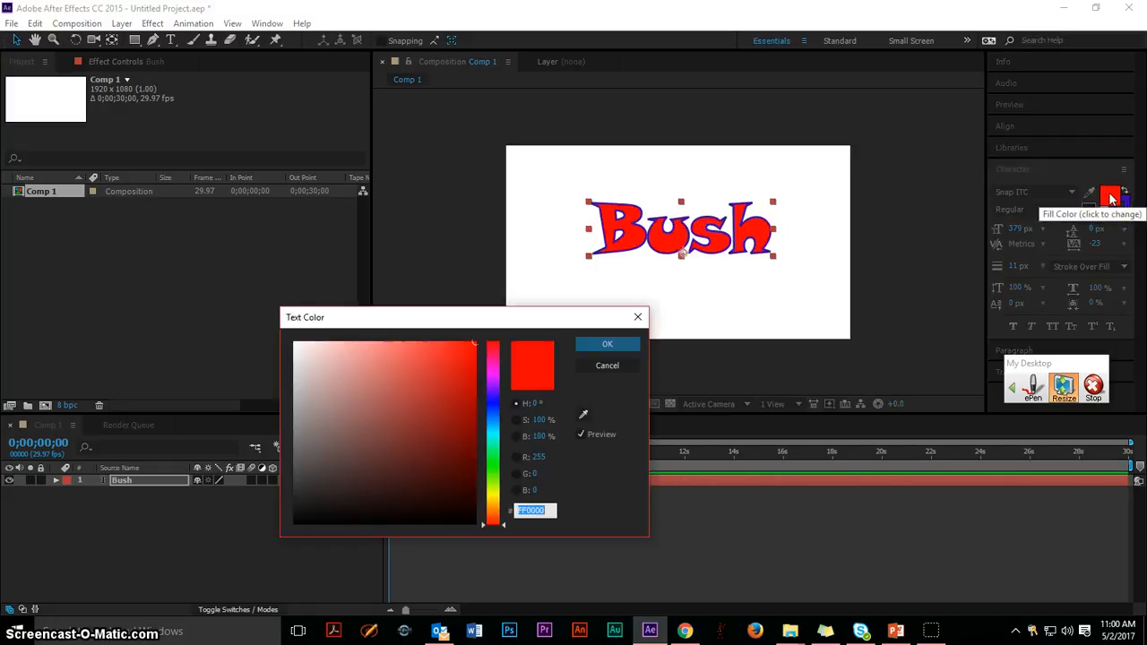
left_click_drag(464, 463, 489, 492)
left_click(605, 345)
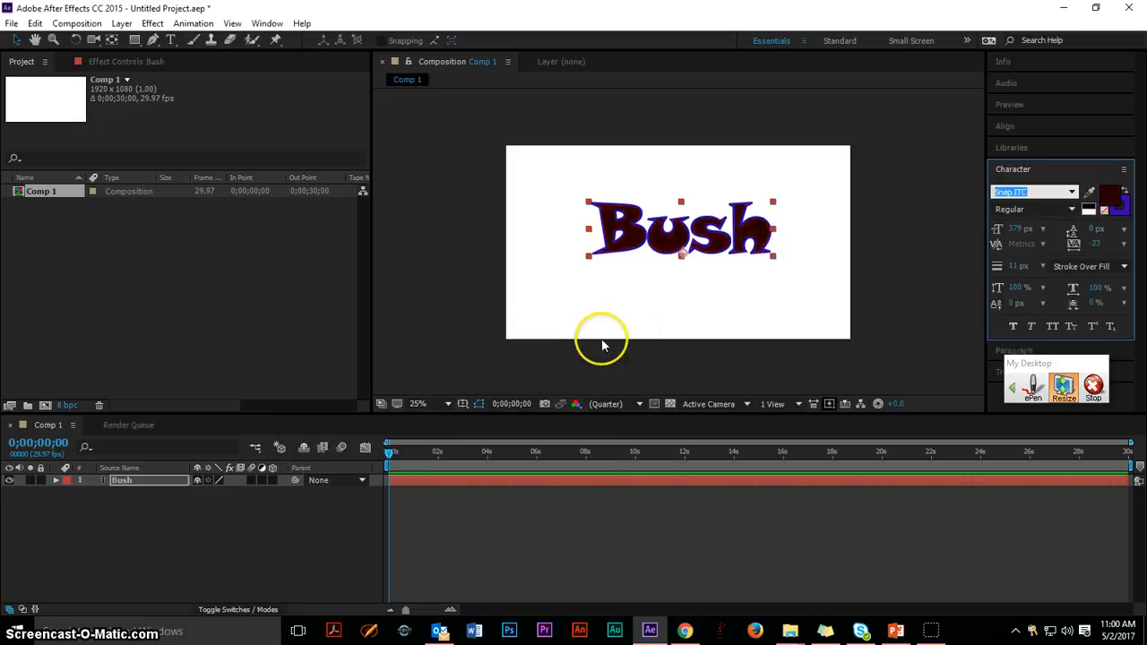
Change the Bush text's stroke colour to green 00A02D.
left_click(1122, 208)
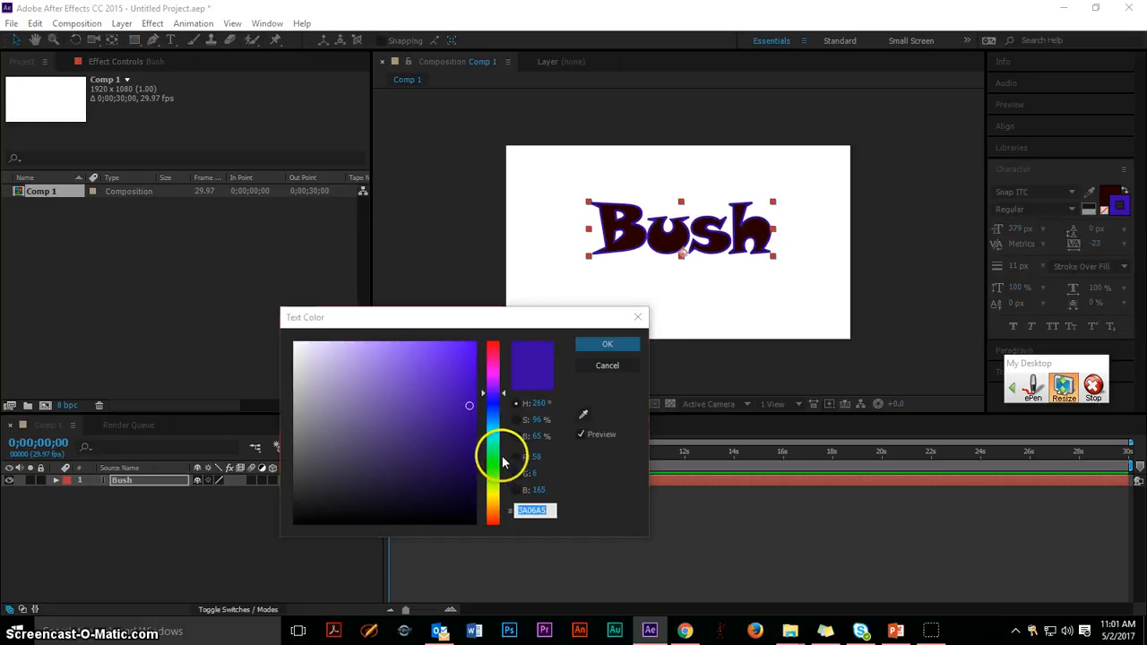
left_click(493, 455)
left_click_drag(453, 466, 481, 446)
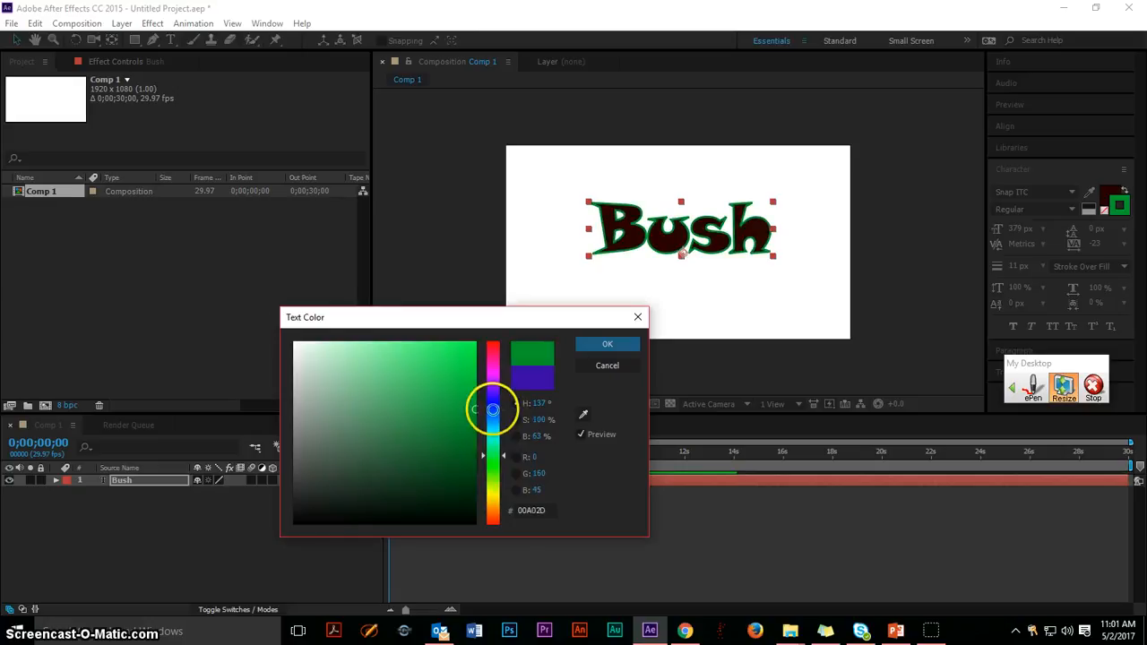
left_click(606, 344)
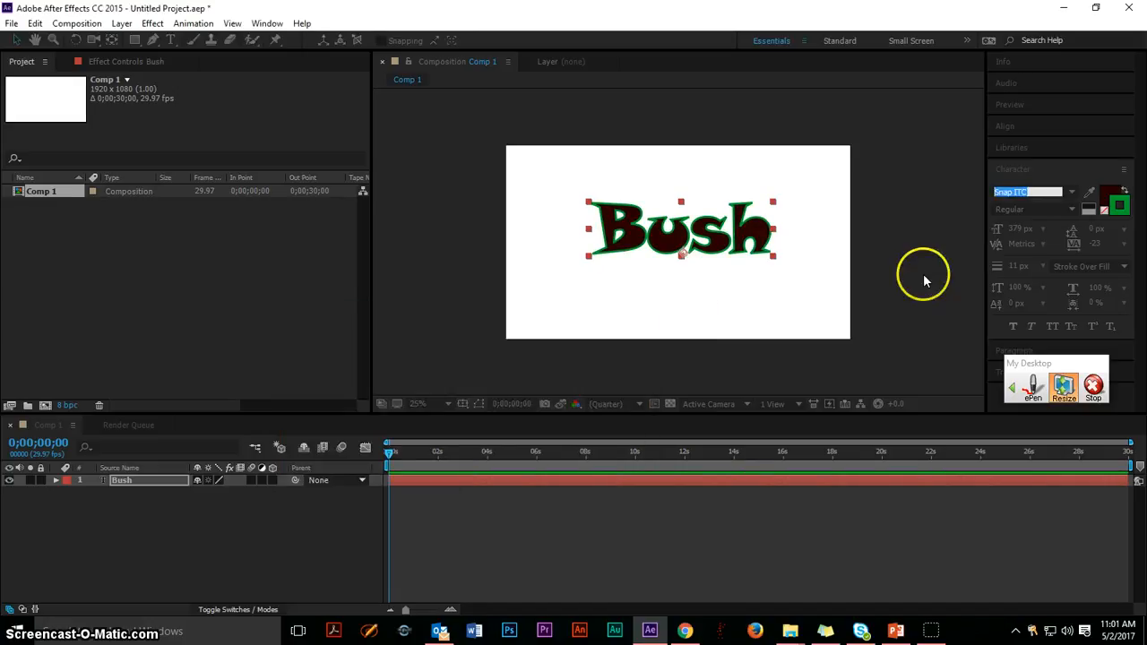
Set the Bush text's tracking to -15 and nudge the text slightly down and left within the frame.
left_click(1059, 249)
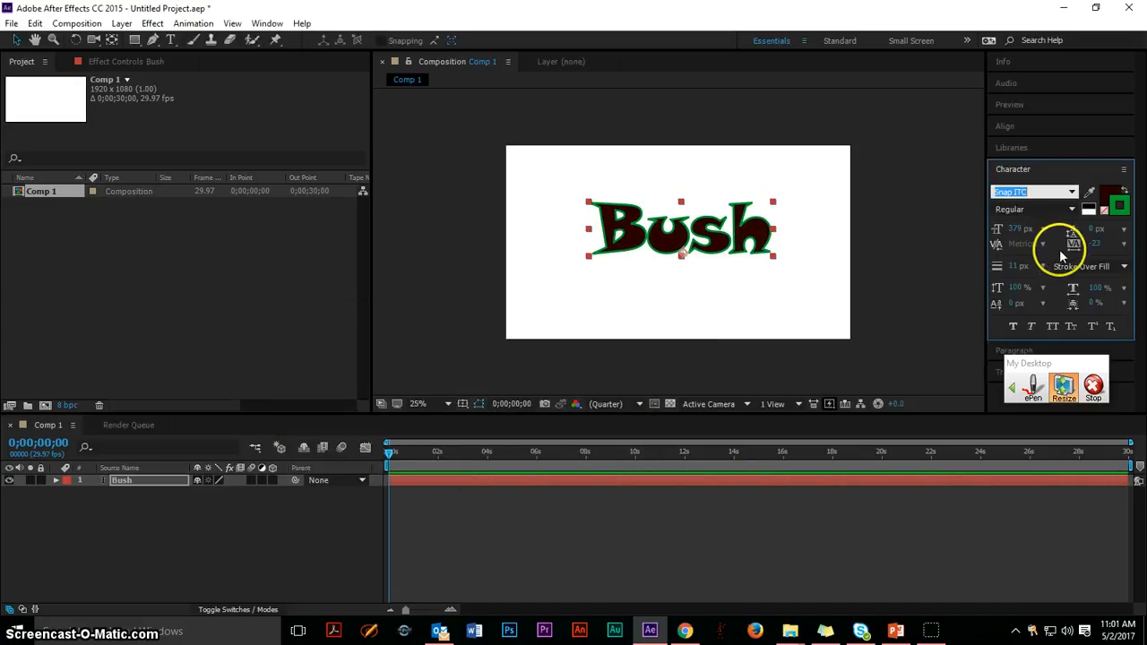
left_click(1012, 267)
mouse_move(1013, 269)
left_mouse_down()
mouse_move(1039, 266)
mouse_move(1003, 266)
left_mouse_up()
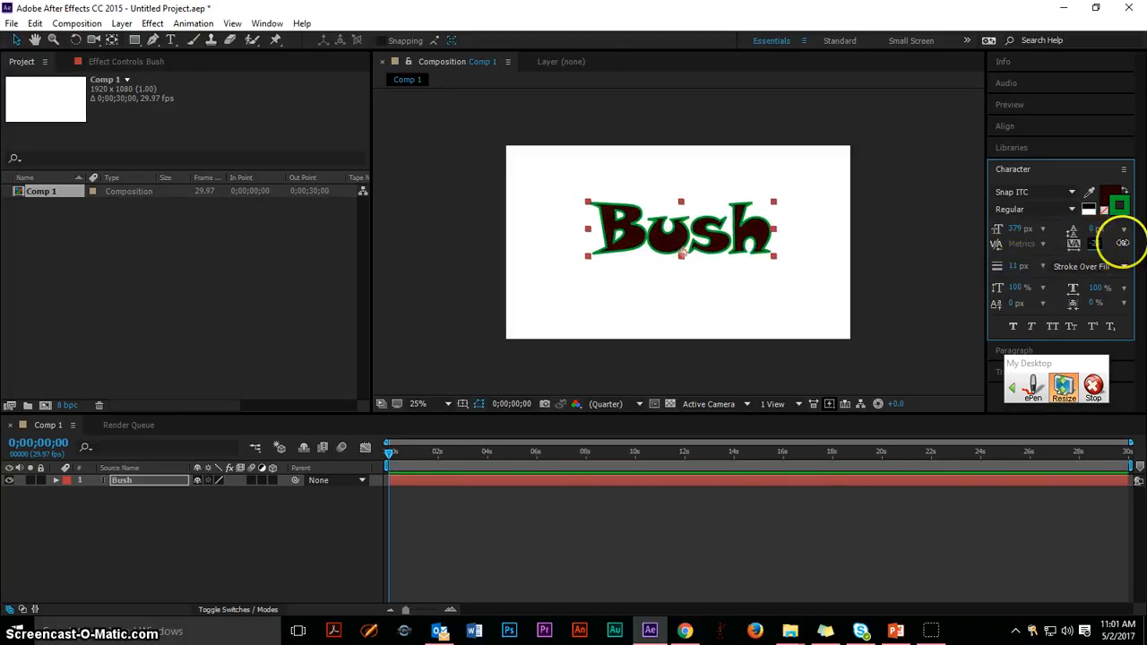
left_click_drag(1119, 243, 1106, 320)
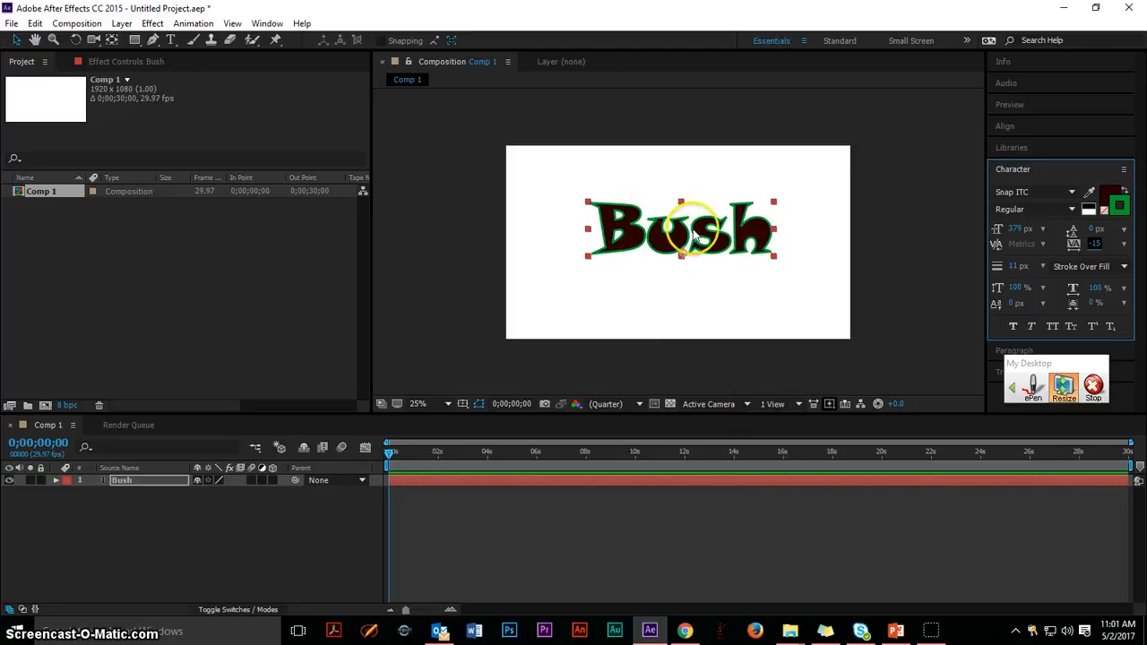
left_click_drag(696, 235, 690, 239)
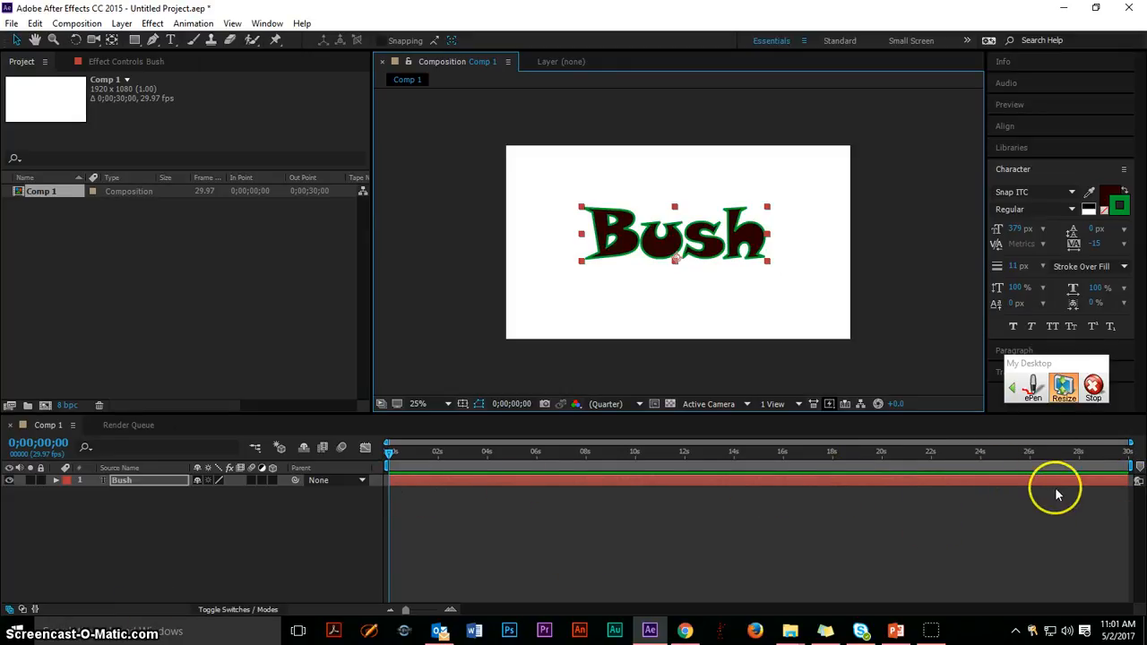
Trim the end of the Bush layer so that it lasts about 3 seconds.
left_click_drag(1125, 477, 1049, 477)
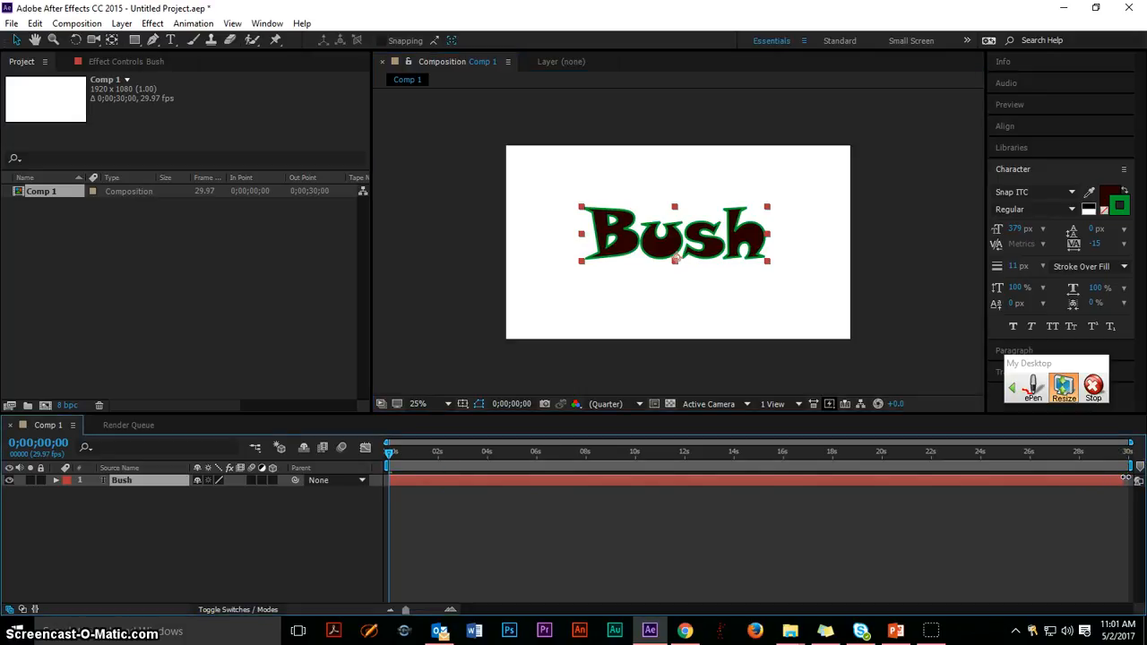
left_click_drag(1125, 477, 461, 473)
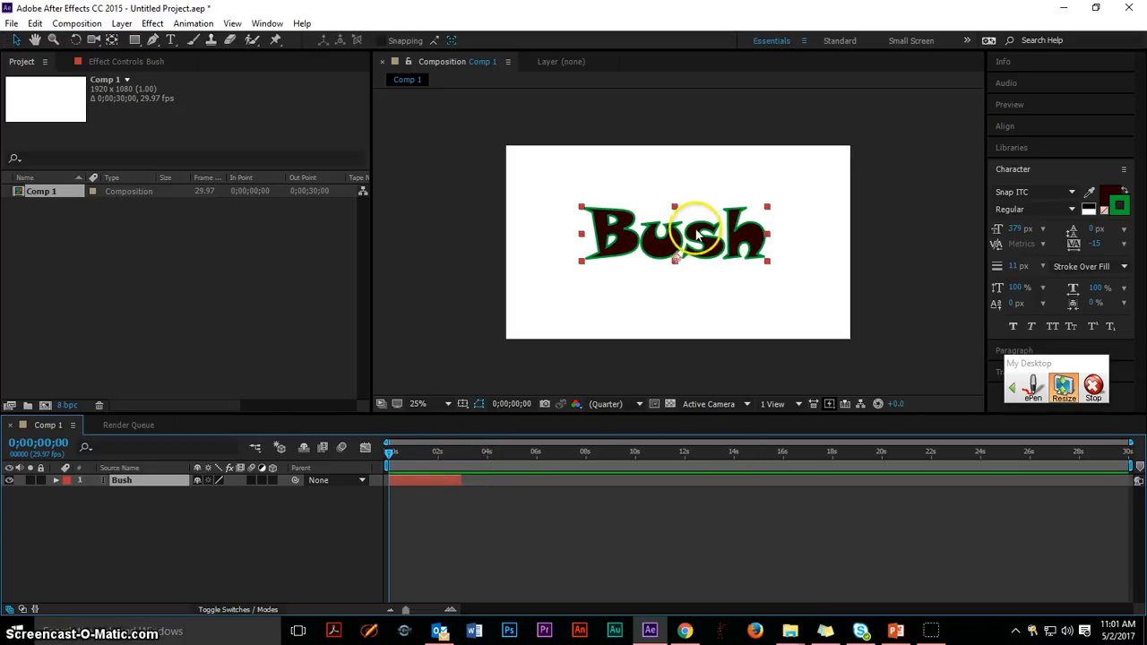
key("space")
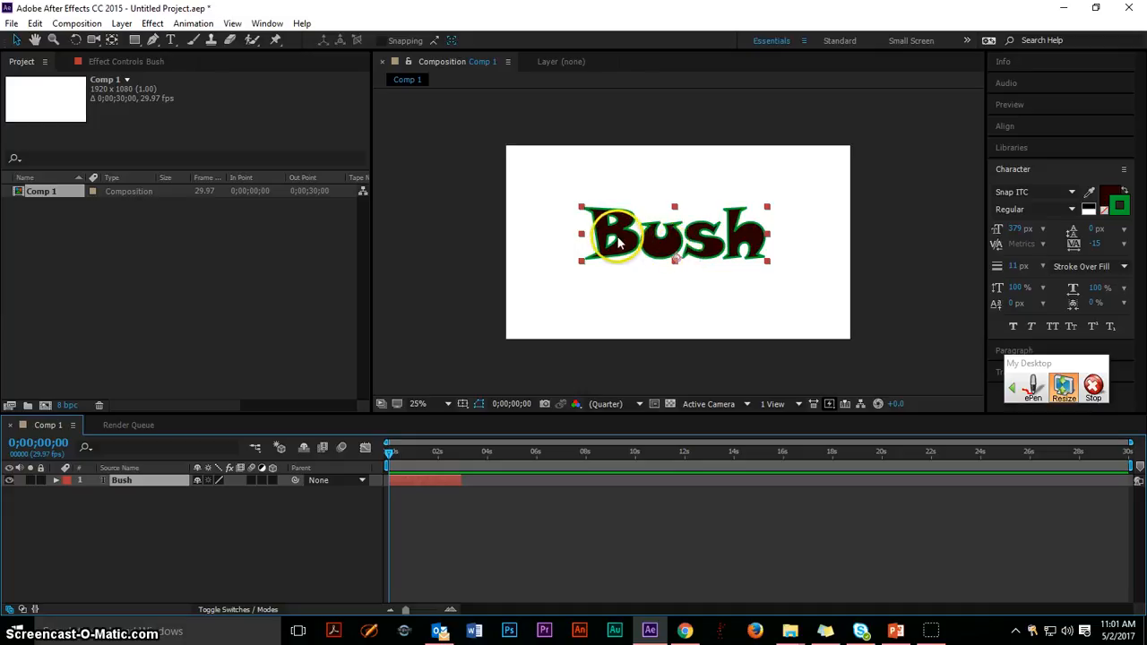
Move the Bush text straight down until it sits just below the visible frame.
key("comma")
key("period")
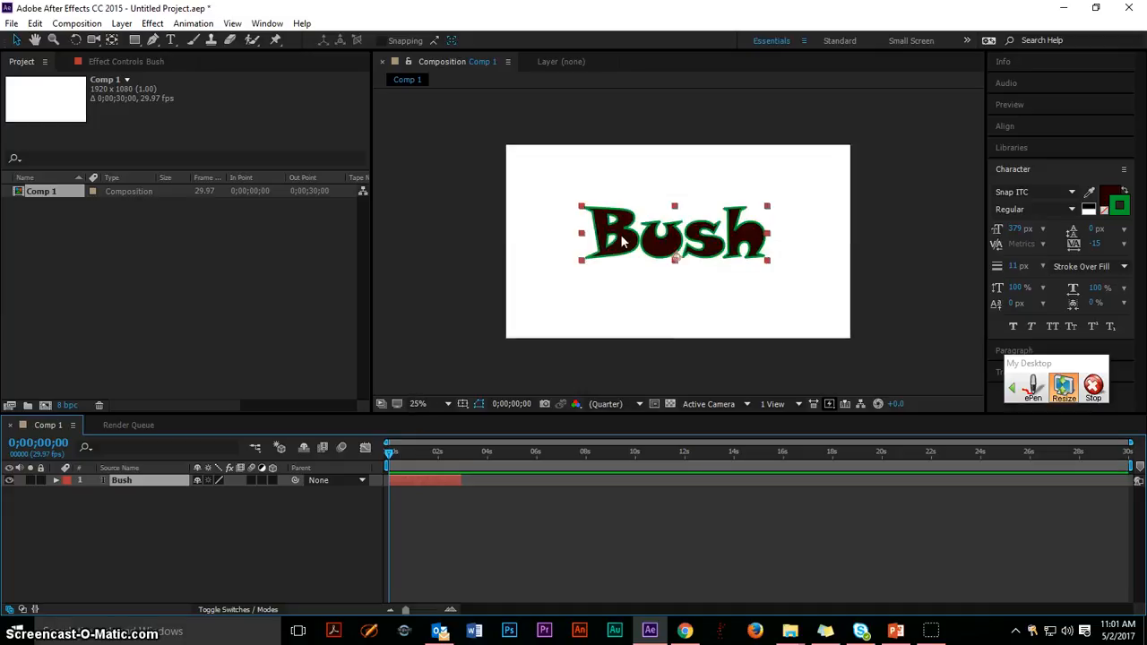
key("period")
key("comma")
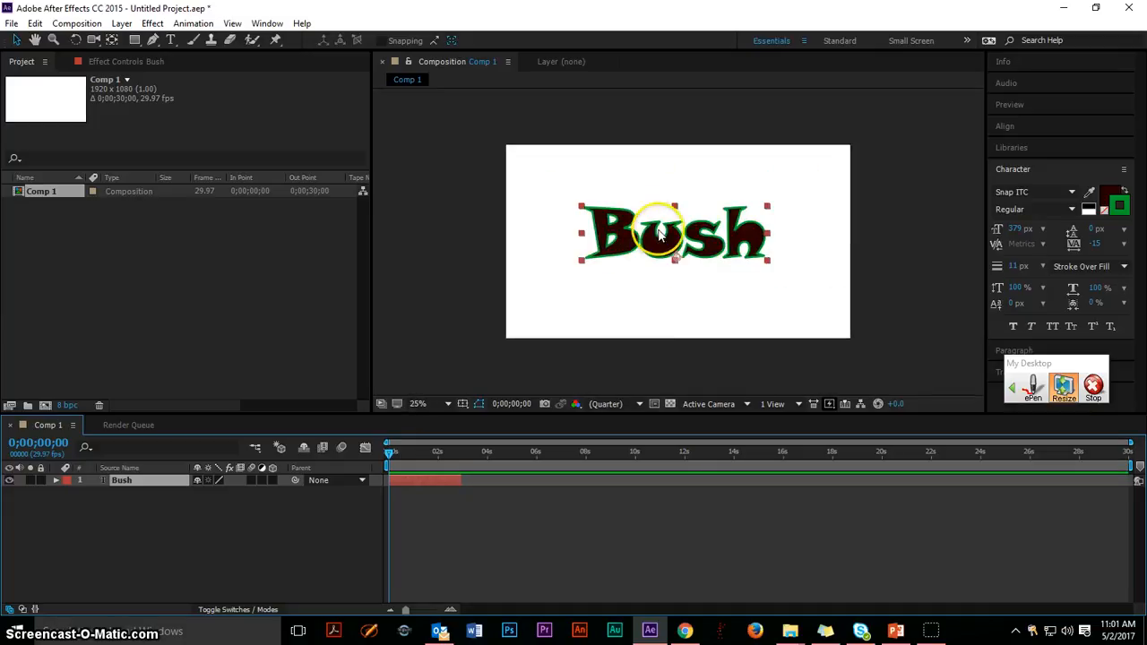
left_click_drag(666, 234, 670, 367)
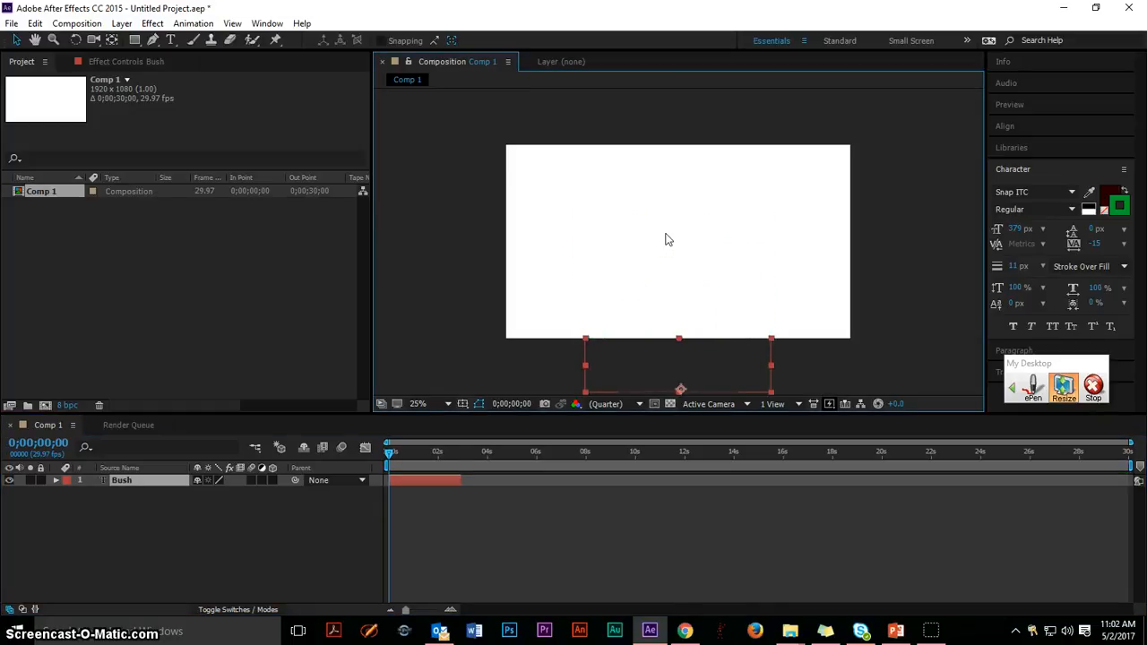
Enable Position keyframing in the Bush layer's Transform properties, setting the first keyframe at 0;00;00;00.
left_click(57, 482)
left_click(68, 506)
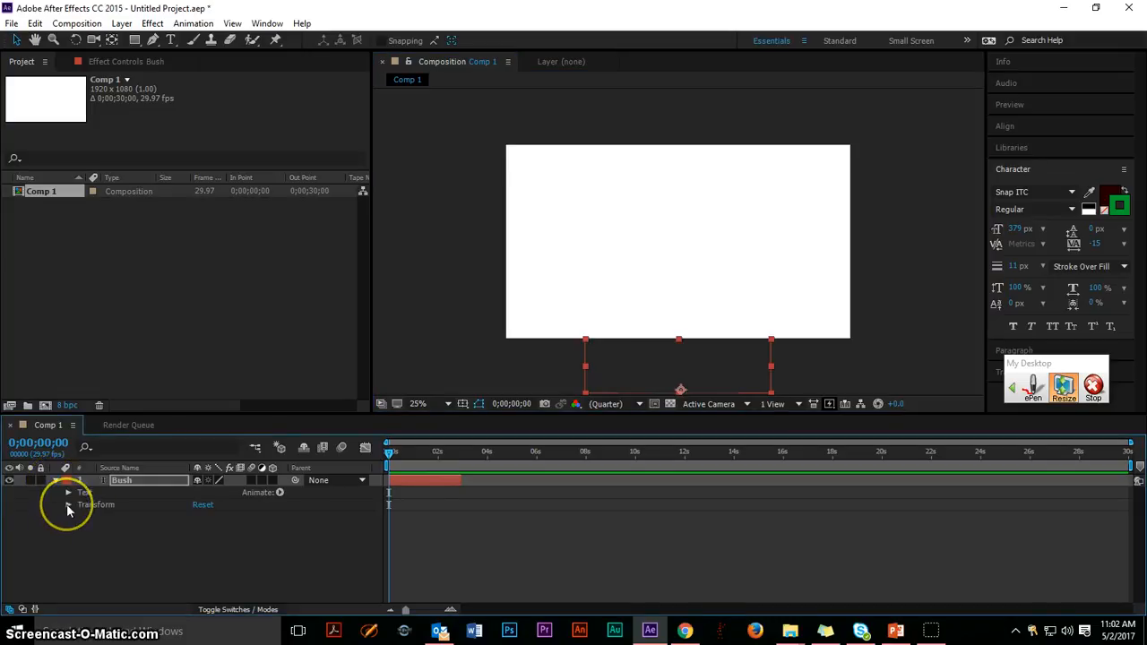
left_click(68, 507)
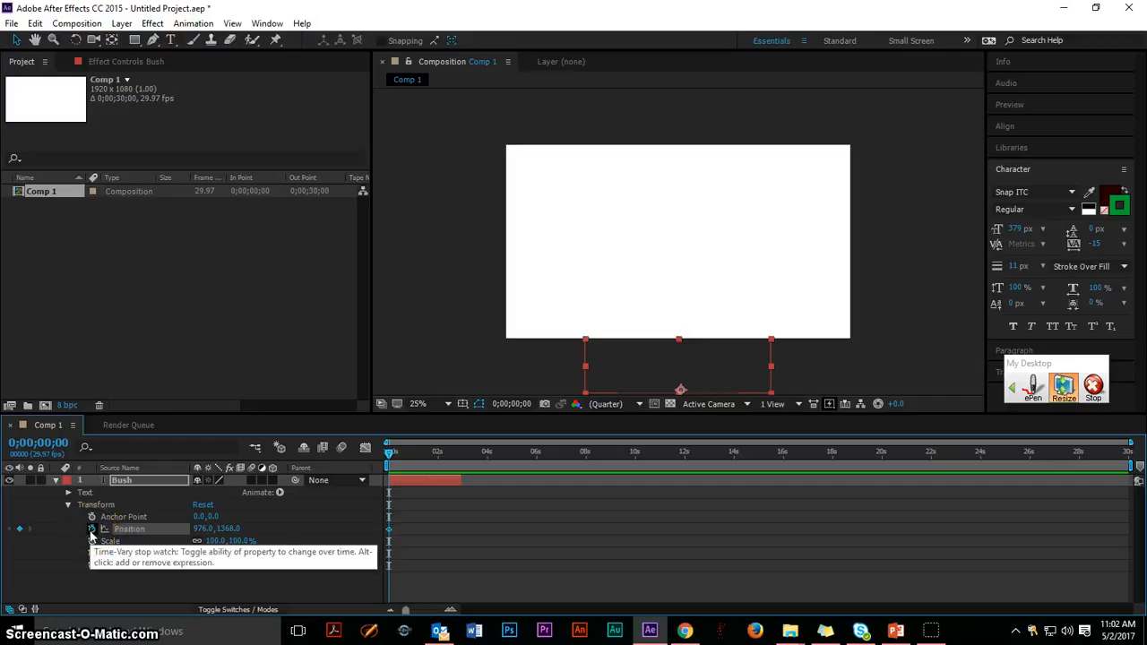
left_click(92, 529)
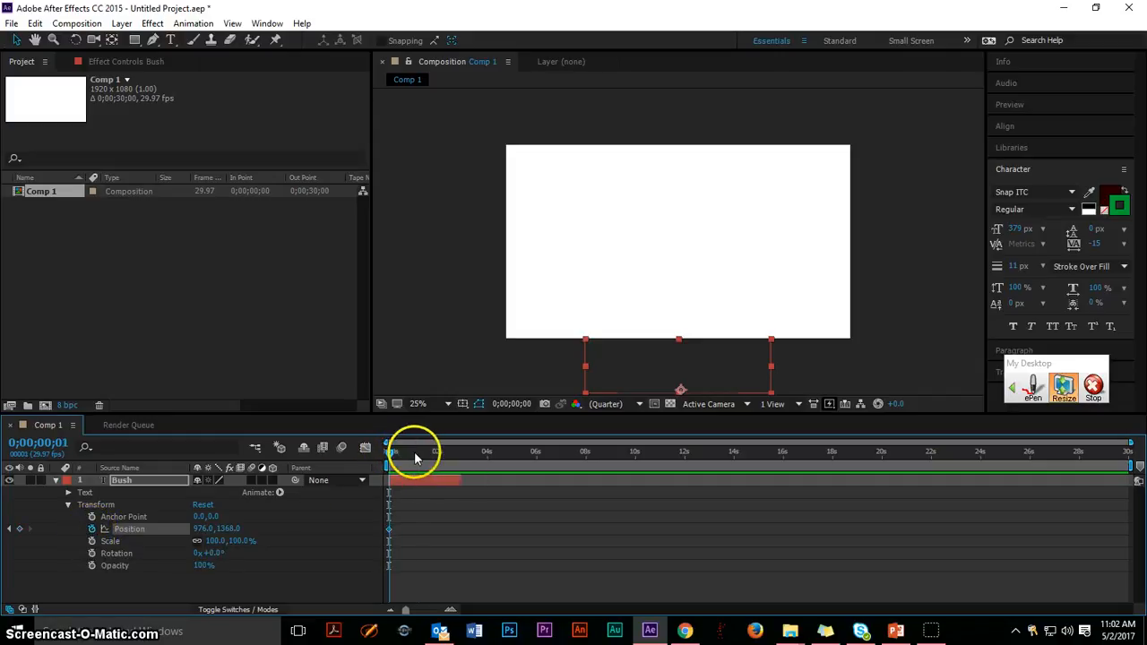
Keyframe the Bush text rising into the frame, at position 968, 972 at 0;00;01;08 and 964, 644 at 0;00;02;23.
left_click_drag(414, 458, 420, 456)
left_click_drag(655, 372, 653, 302)
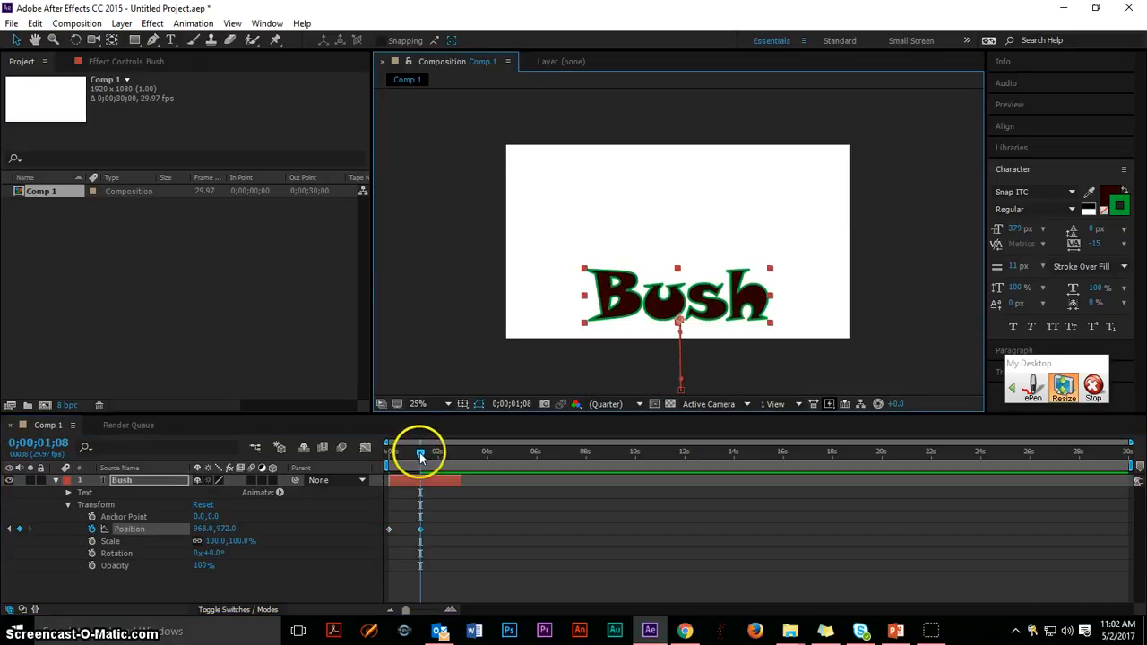
left_click_drag(420, 456, 456, 454)
left_click(659, 329)
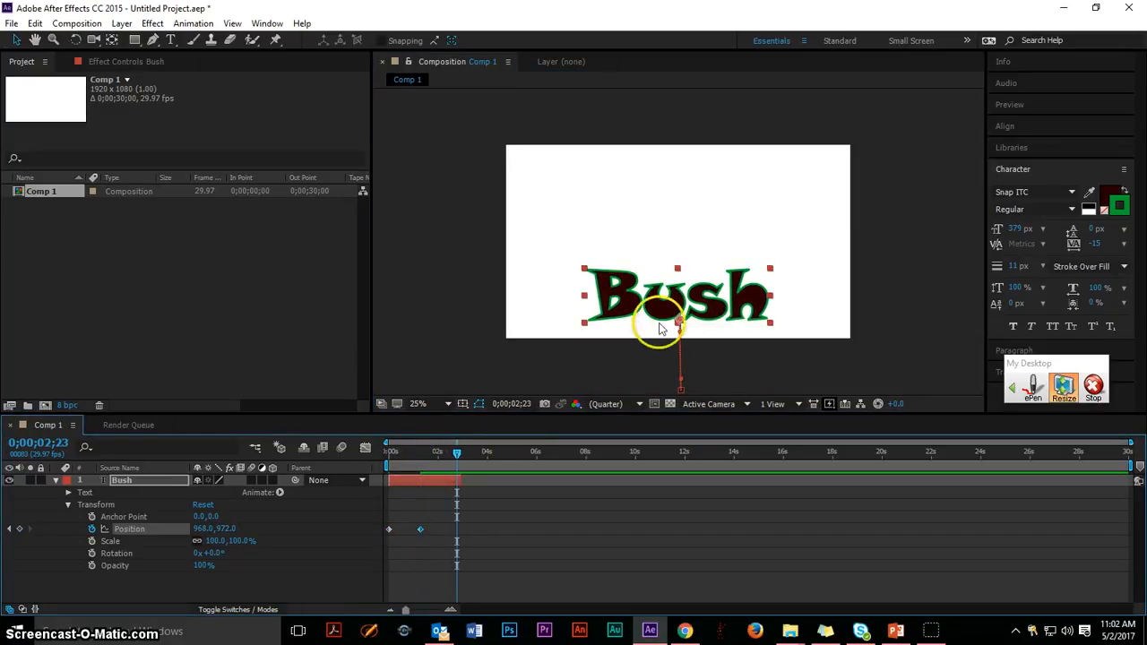
left_click_drag(659, 329, 668, 308)
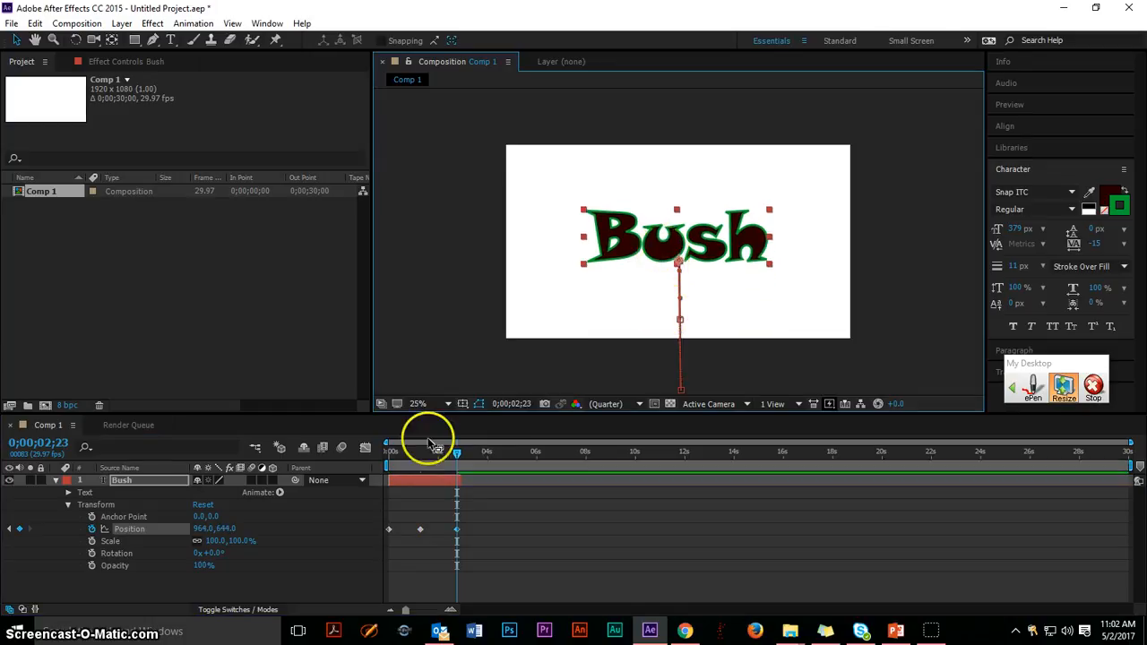
left_click_drag(456, 455, 422, 460)
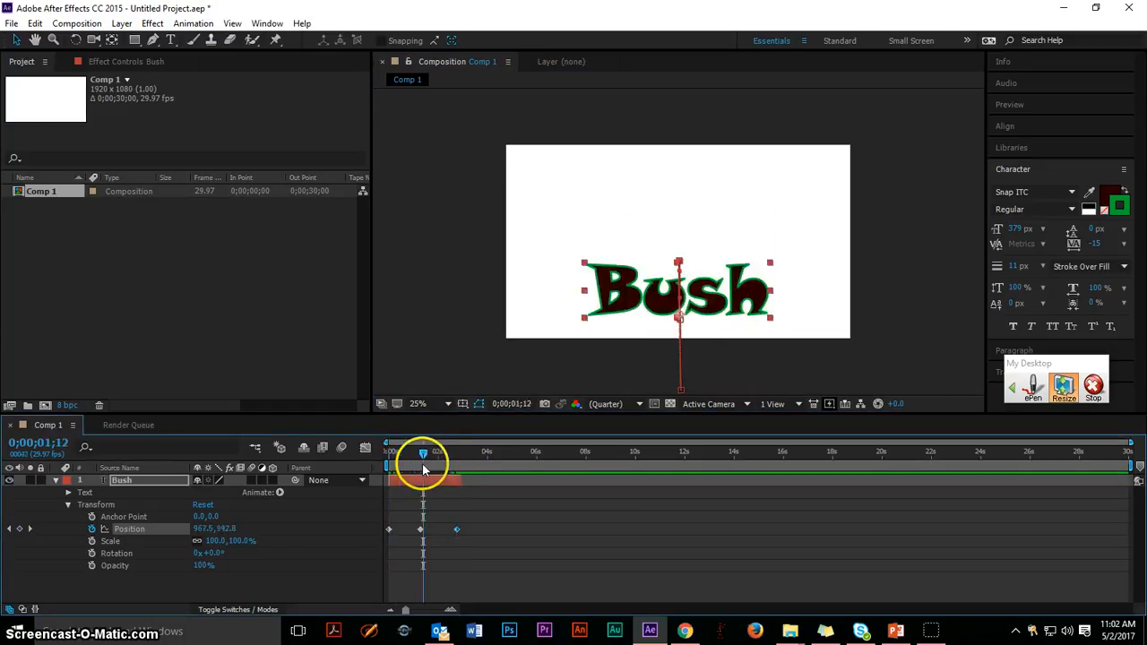
left_click(56, 482)
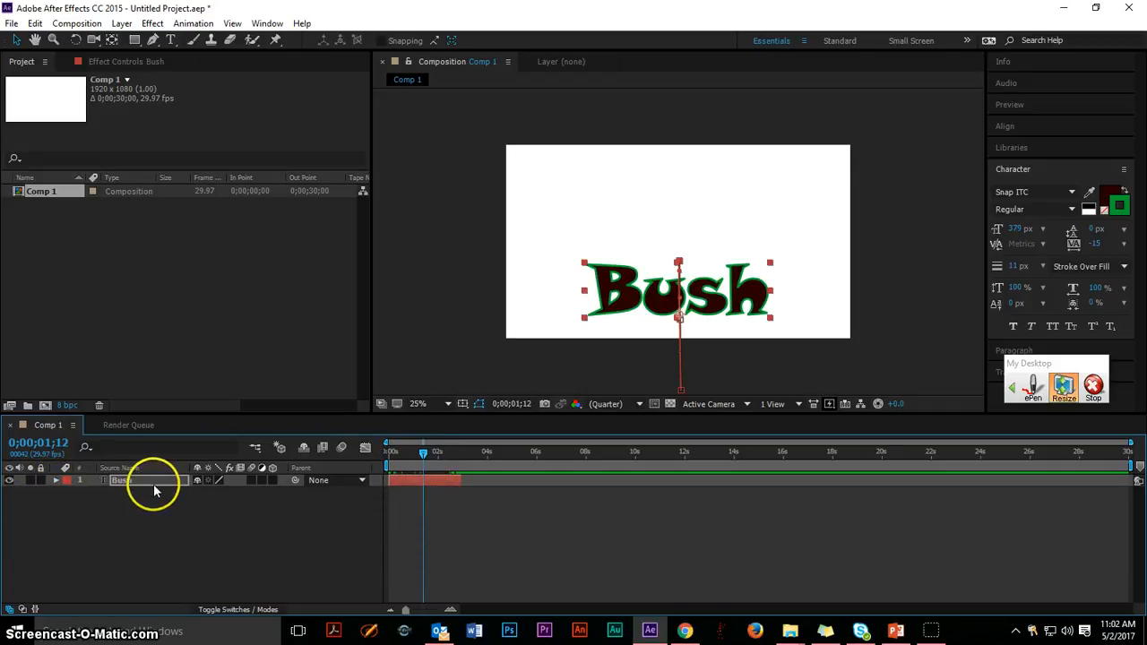
Add a second text layer reading "bulldogs" with the current time at 0;00;03;02, just past the Bush layer's end.
left_click_drag(424, 457, 463, 458)
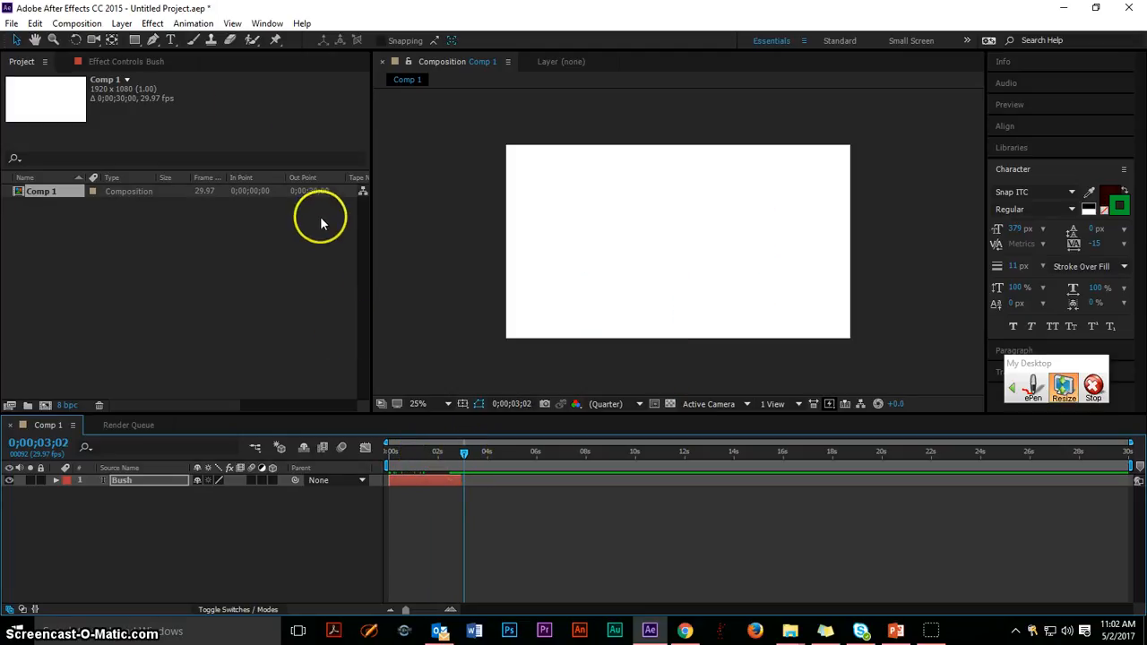
left_click(170, 40)
left_click(553, 227)
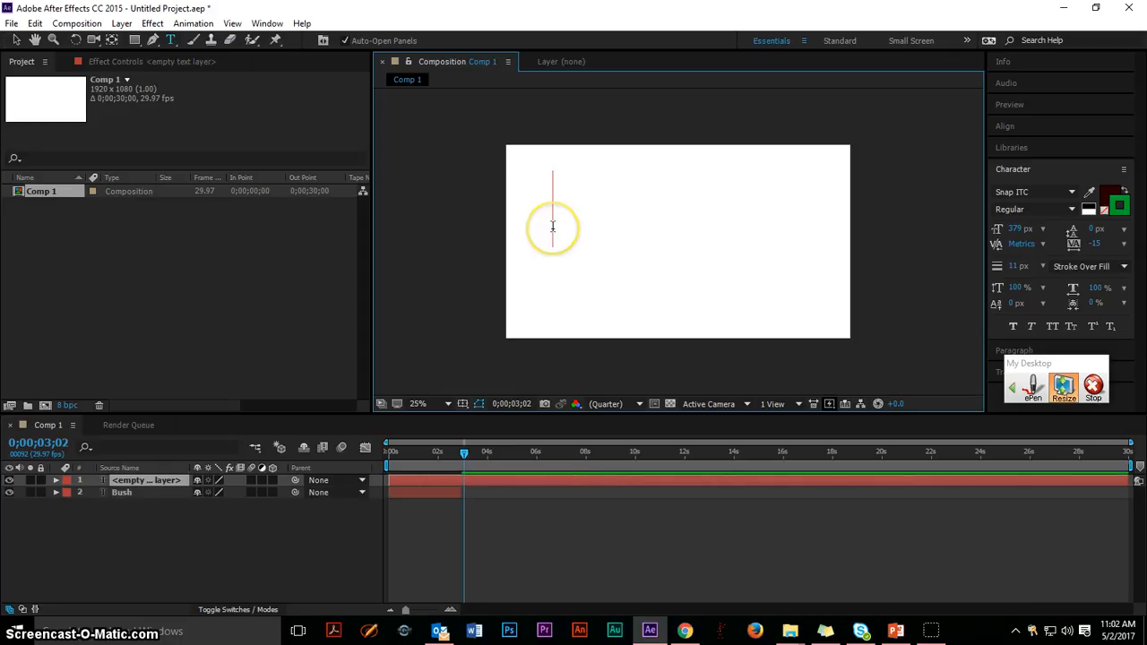
type("bu")
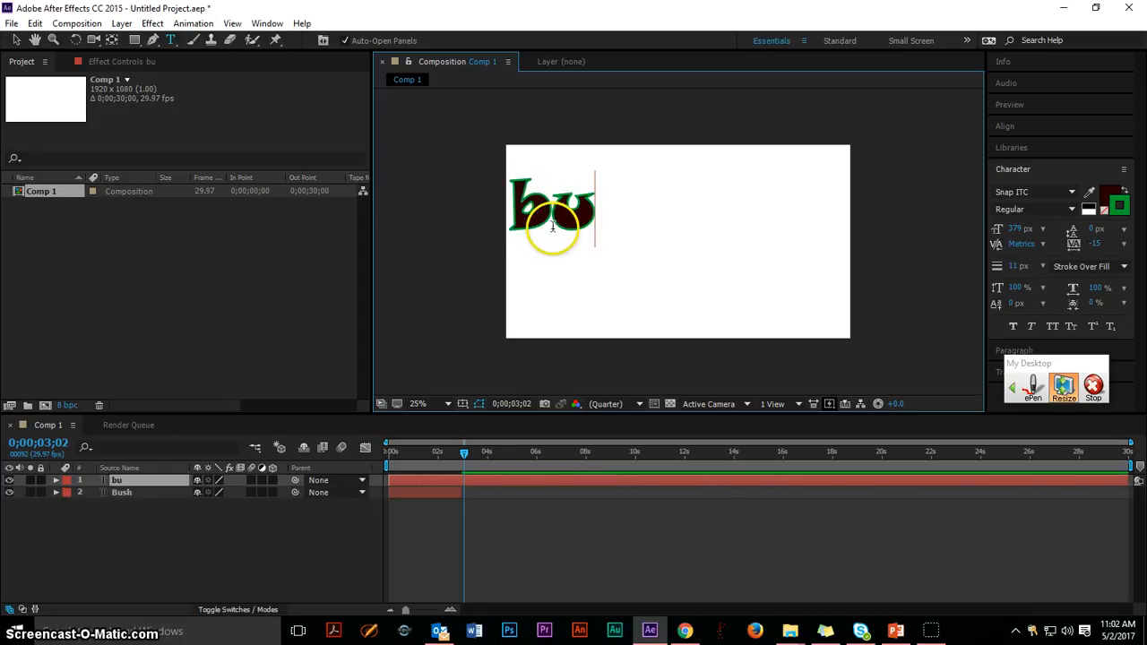
type("lldogs")
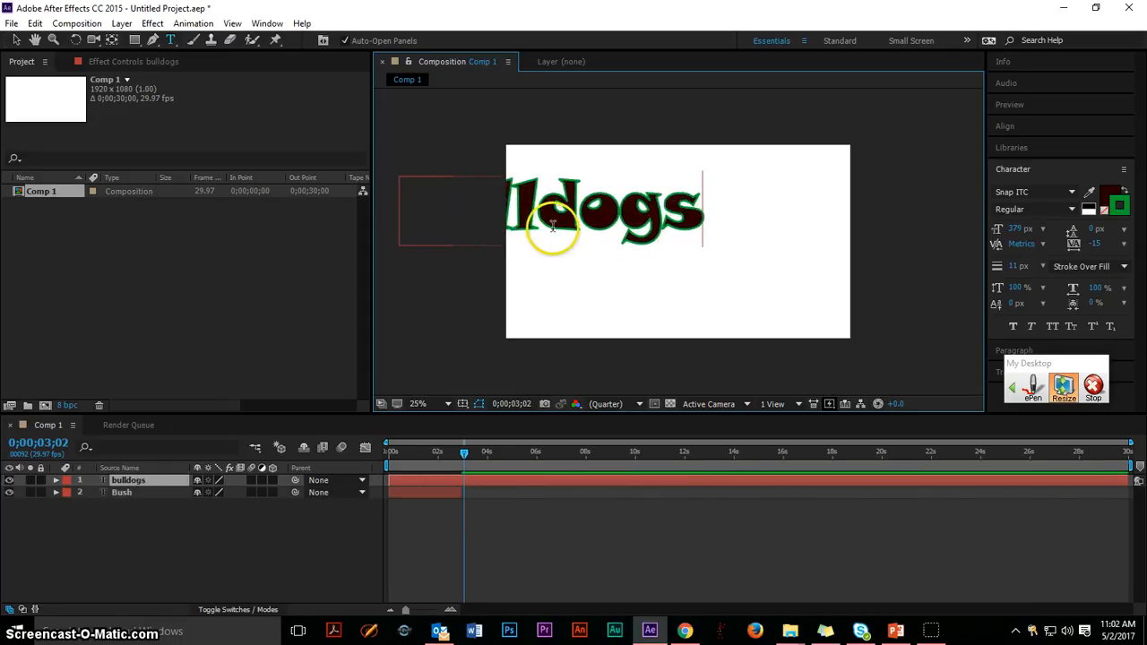
left_click(20, 43)
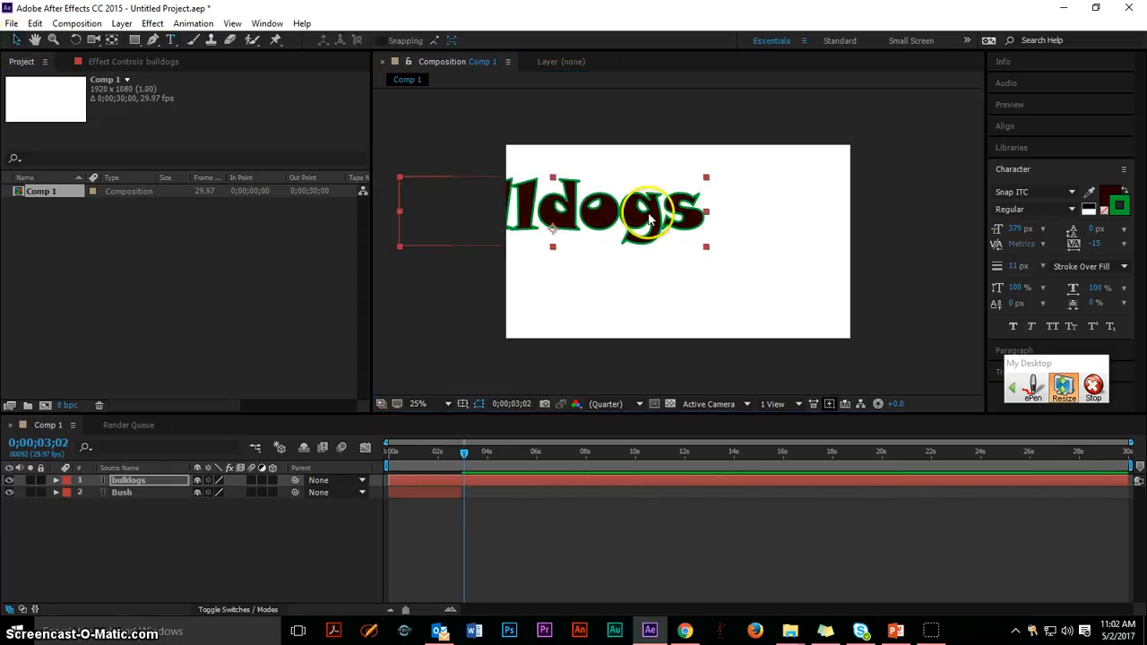
Centre the bulldogs text in the frame and trim its layer to run from 0;00;03;01 to about 6 seconds.
left_click_drag(513, 204, 640, 228)
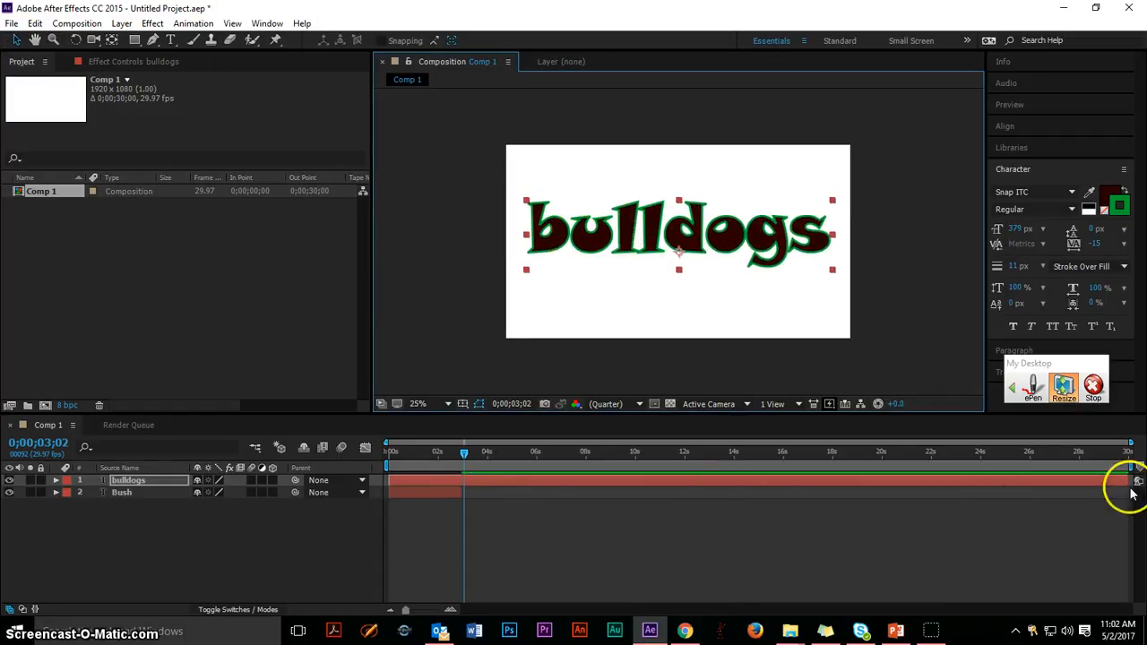
left_click_drag(1127, 484, 463, 456)
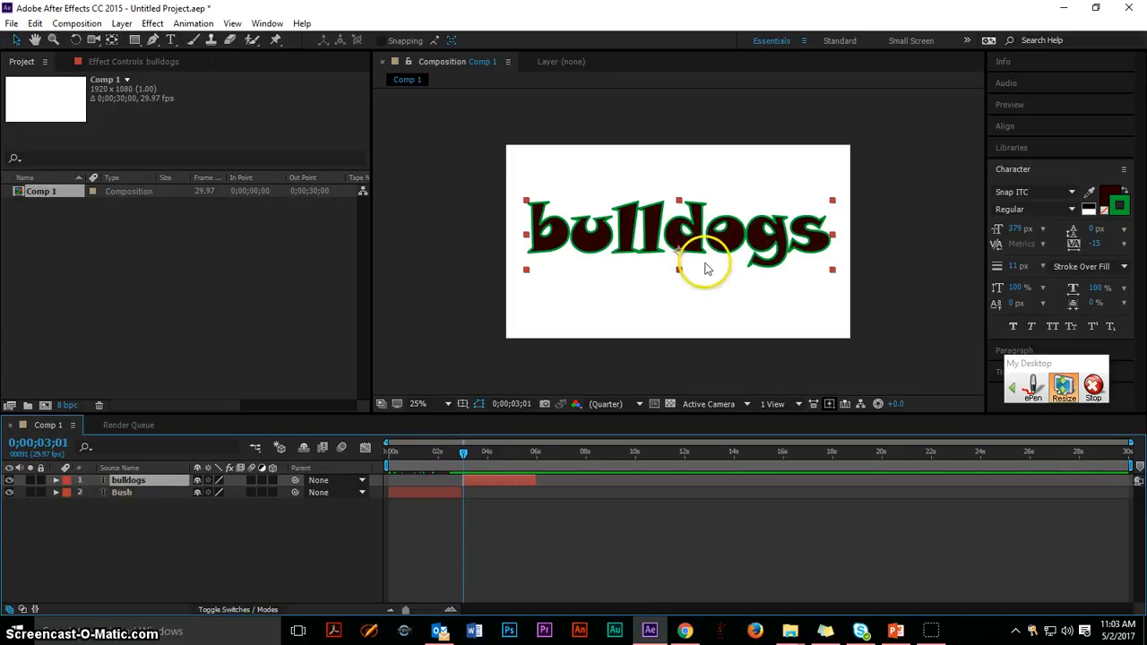
Capitalize the first letter of the second text layer so it reads "Bulldogs".
left_click(171, 39)
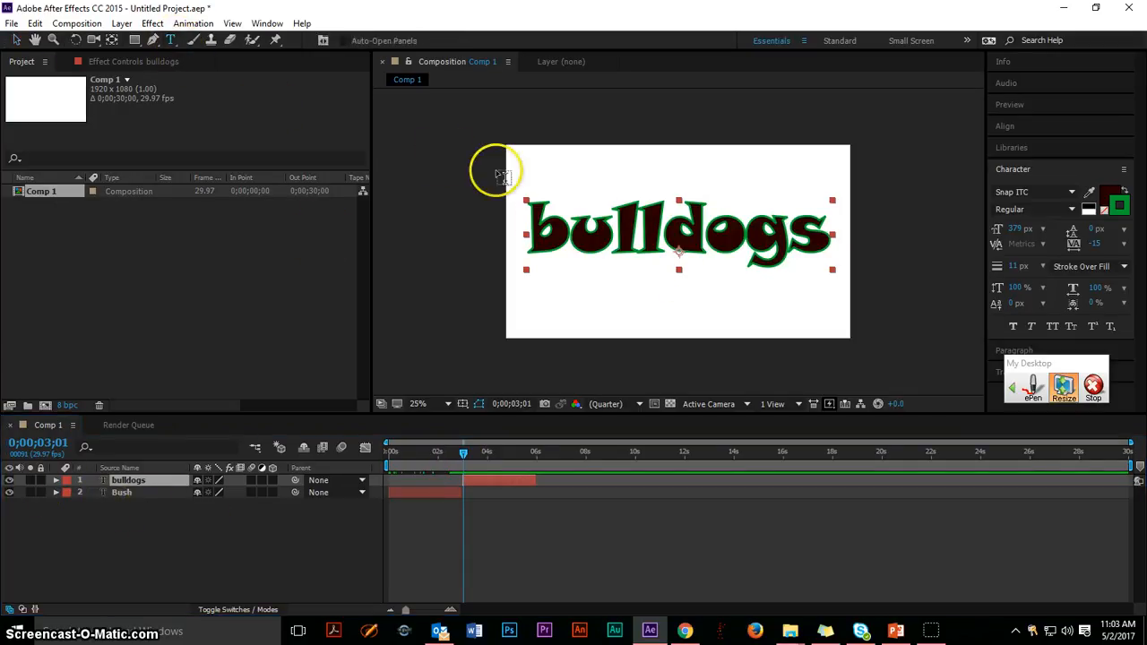
left_click(568, 227)
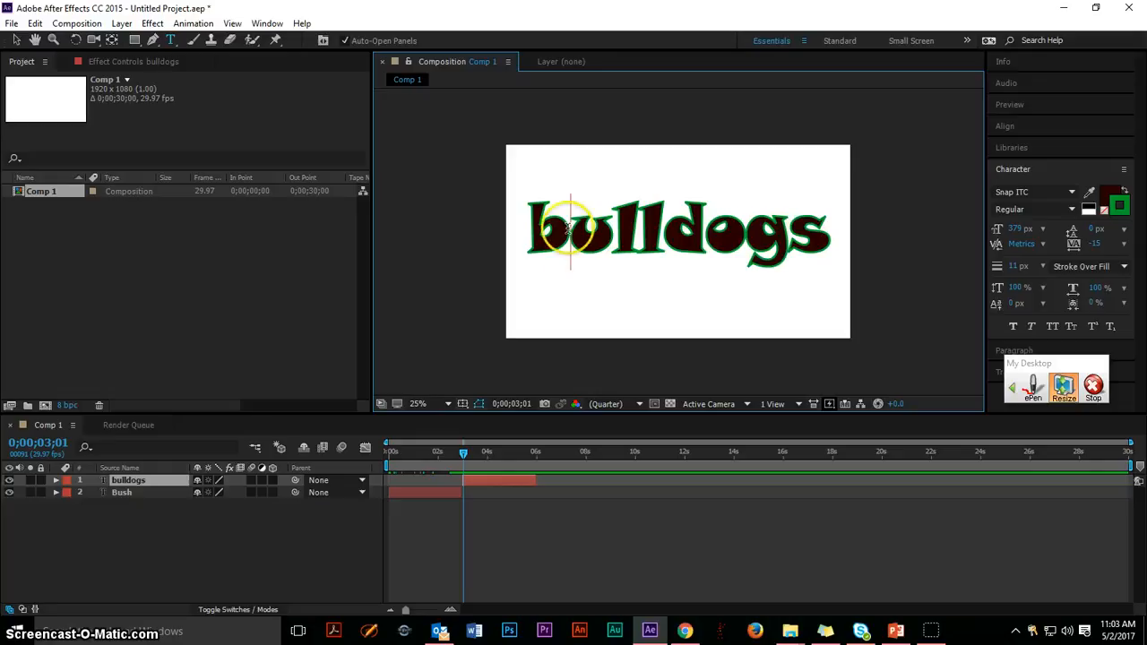
key("BackSpace")
type("B")
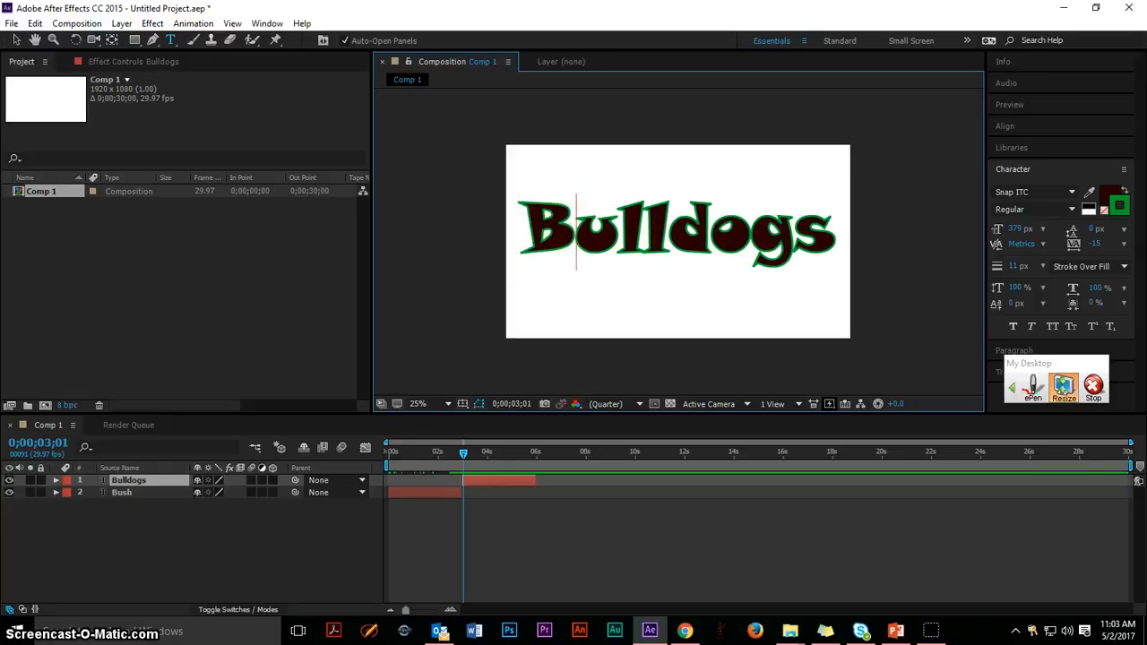
left_click(16, 40)
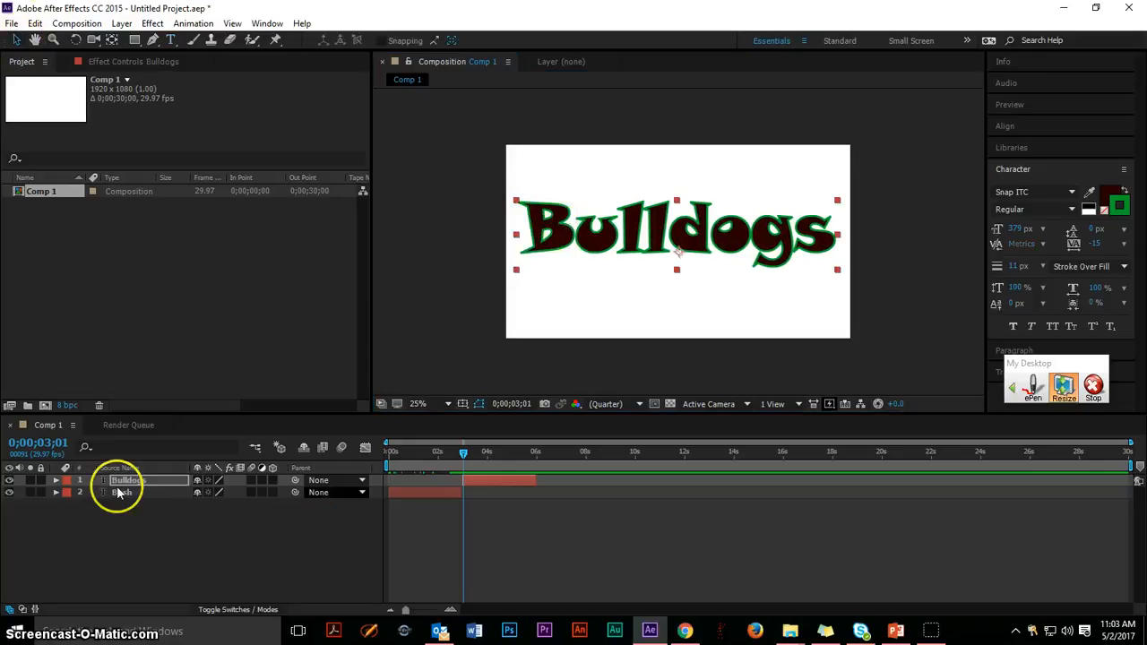
Enable Scale keyframing on the Bulldogs layer at 0;00;03;01 and shrink the text to about 12.4, 21.2%.
left_click(55, 482)
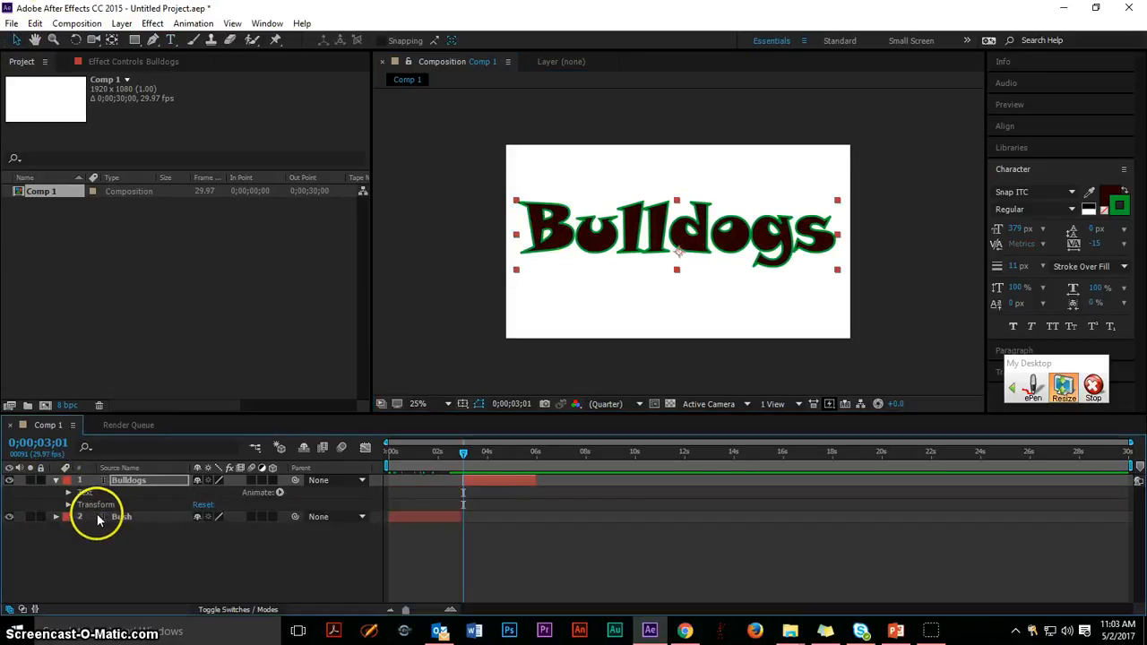
left_click(69, 504)
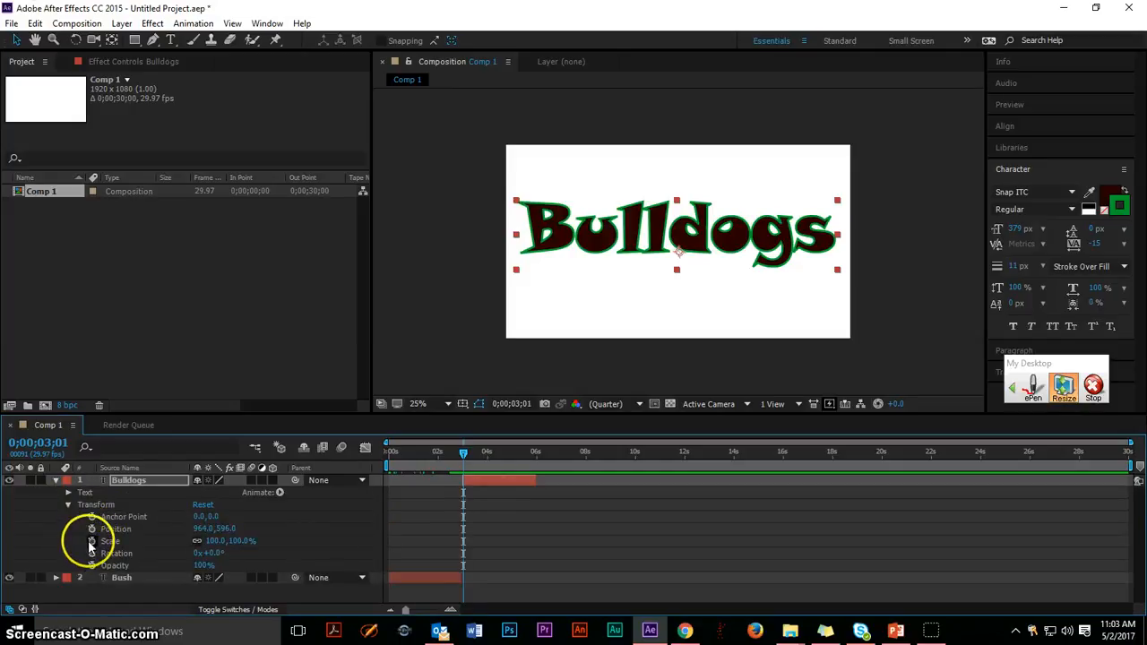
left_click(91, 540)
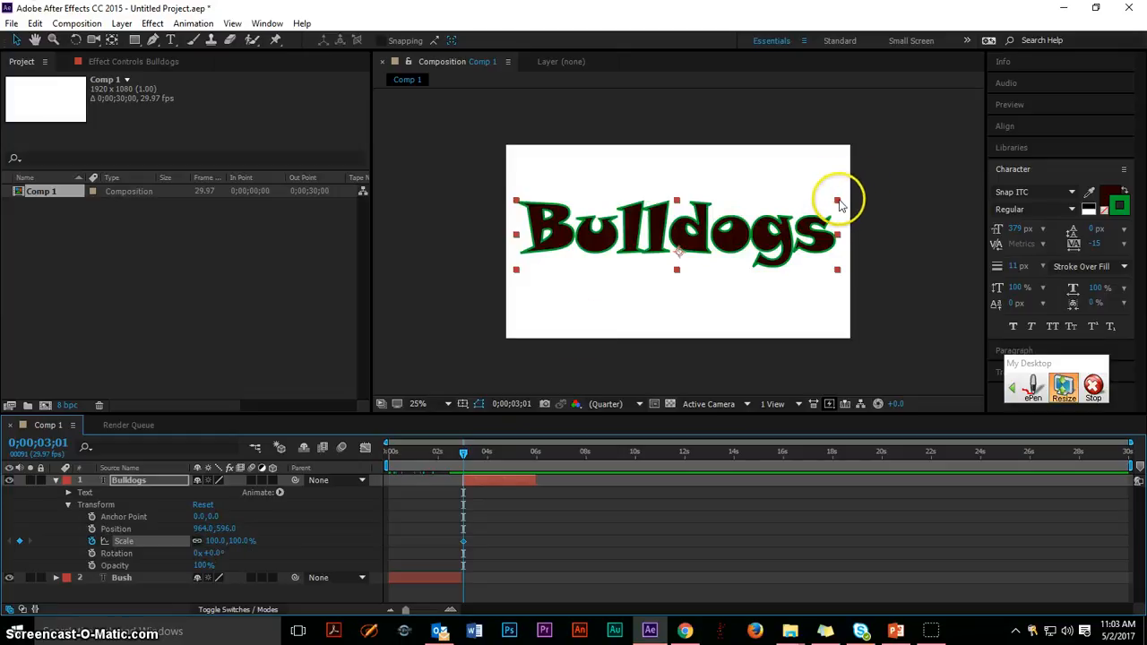
left_click_drag(837, 201, 720, 236)
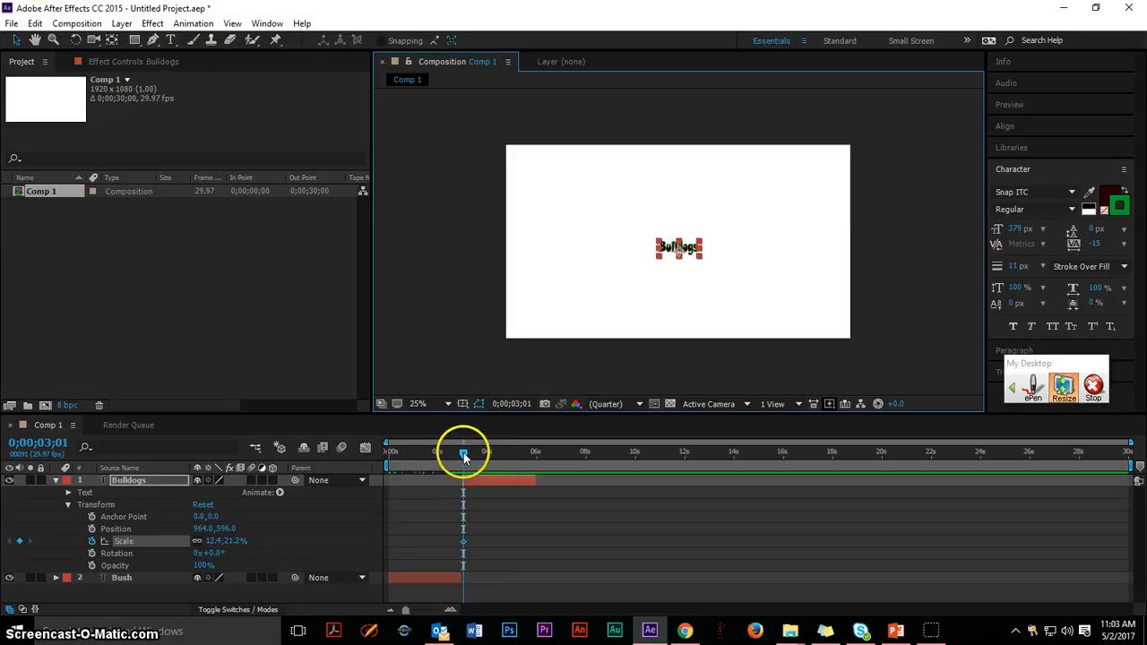
Keyframe the Bulldogs text enlarged to about 96.1, 134.5% scale at 0;00;05;22, then collapse the layer's properties.
left_click_drag(464, 455, 529, 461)
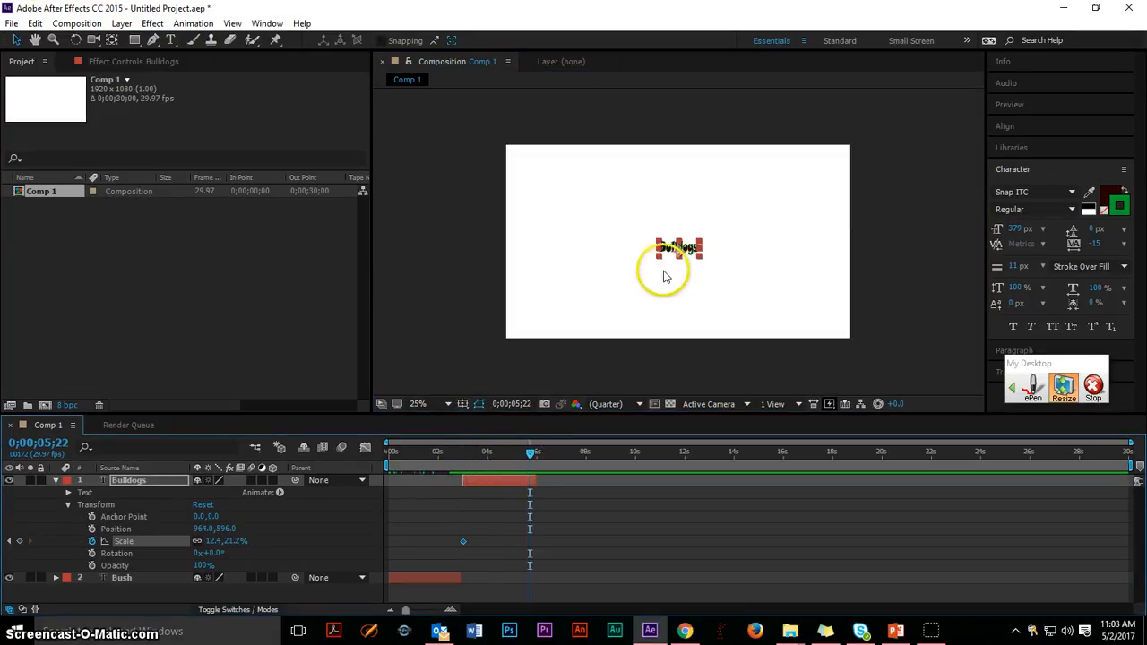
left_click_drag(659, 240, 522, 182)
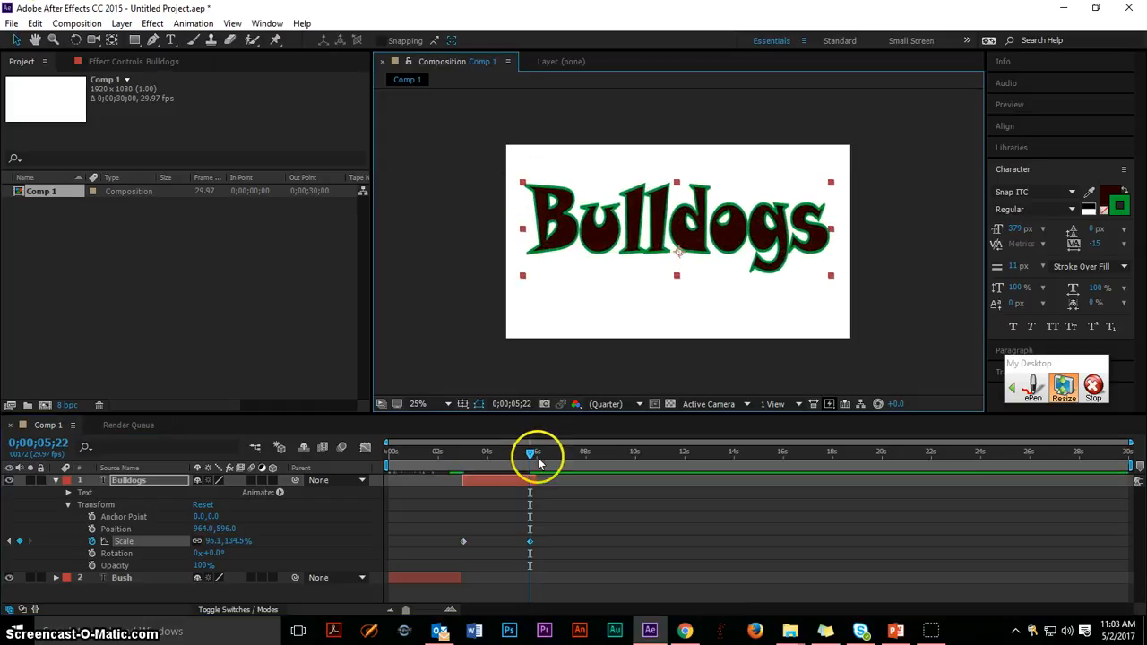
mouse_move(529, 455)
left_mouse_down()
mouse_move(469, 456)
mouse_move(526, 458)
left_mouse_up()
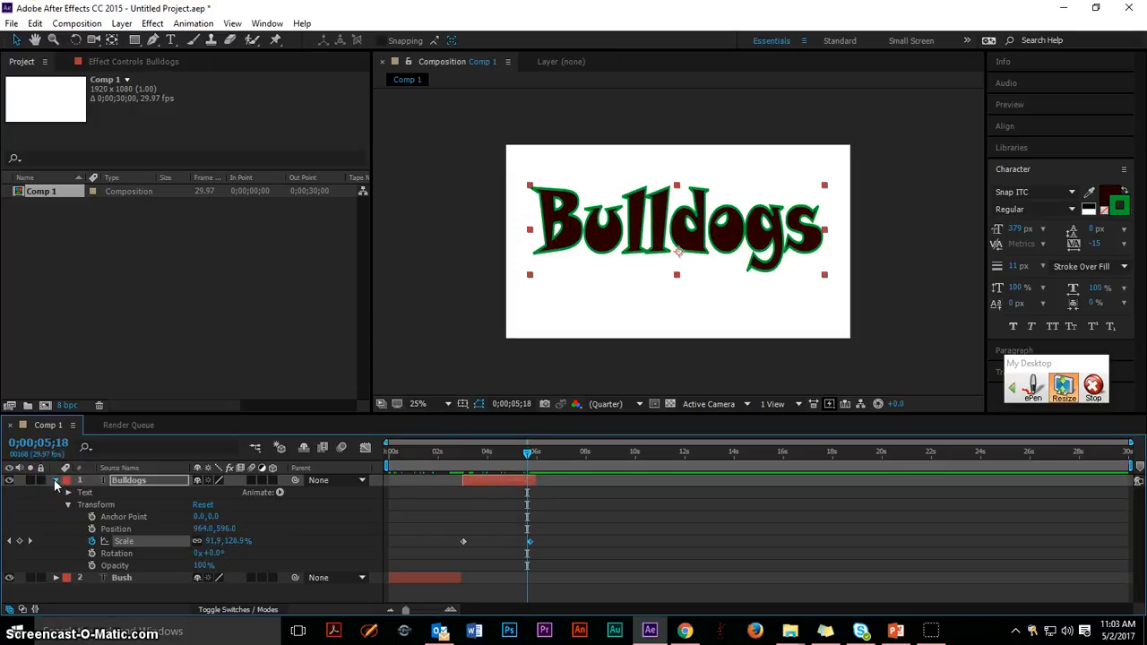
left_click(56, 481)
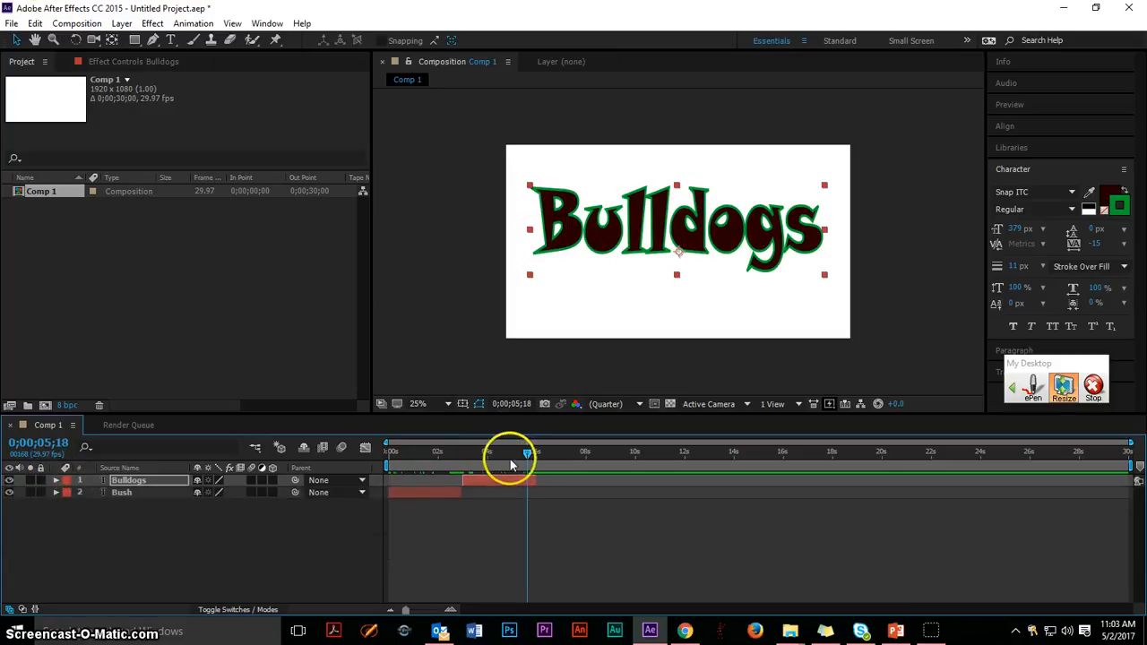
Add a third text layer reading "are the" with the current time at 0;00;06;00, at the Bulldogs layer's end.
left_click_drag(527, 455, 536, 456)
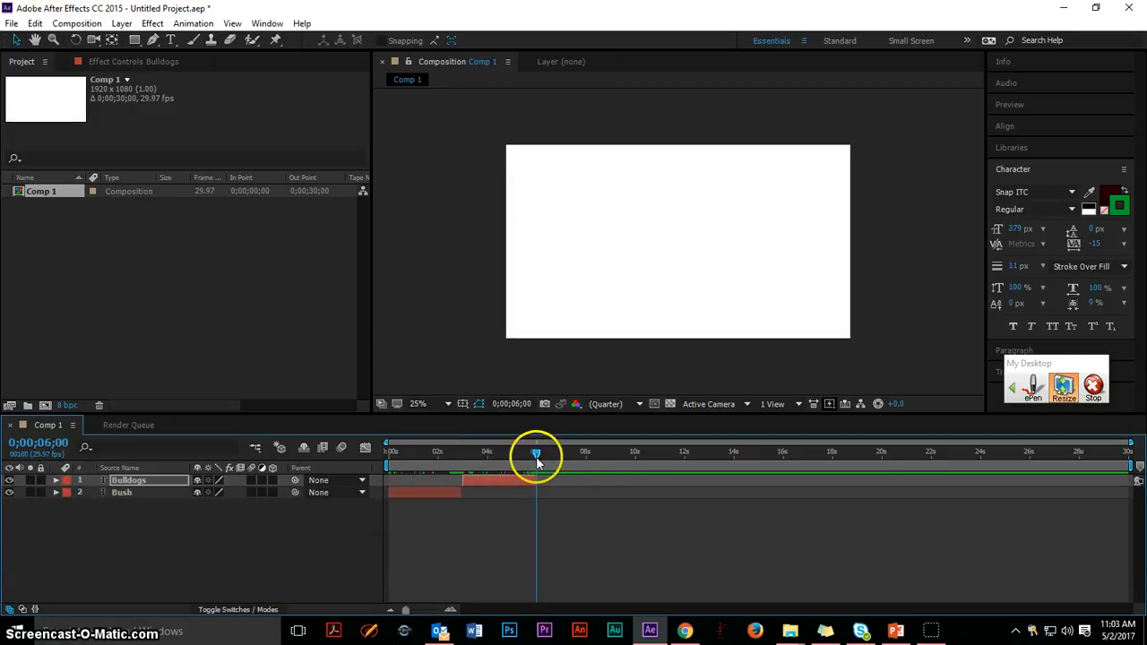
left_click(170, 39)
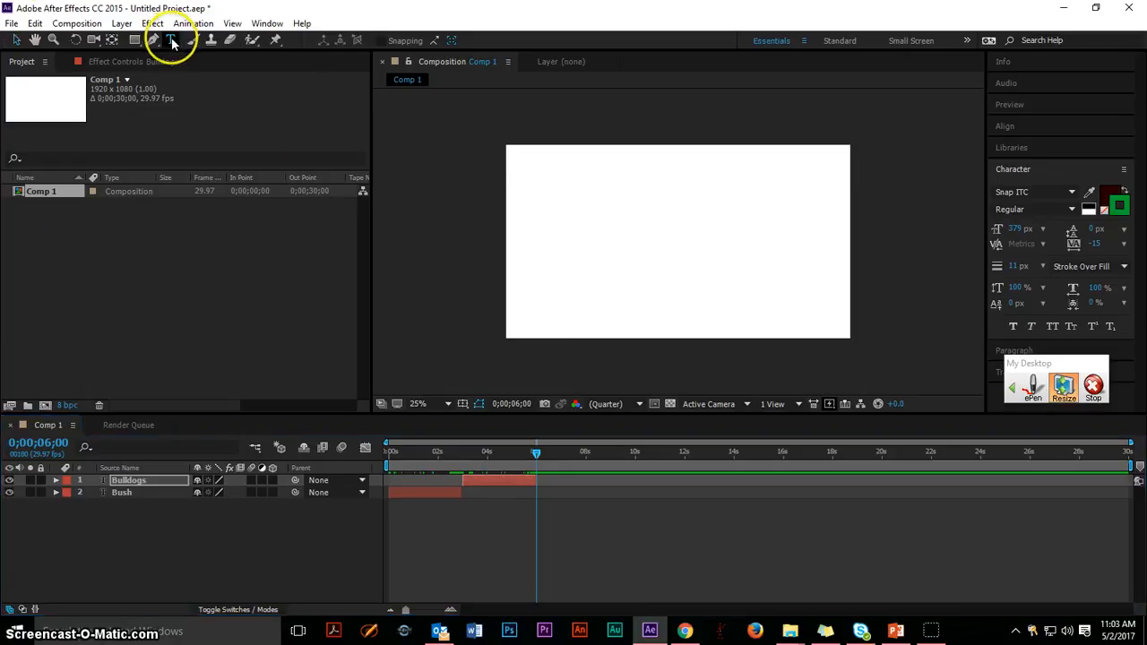
left_click(544, 235)
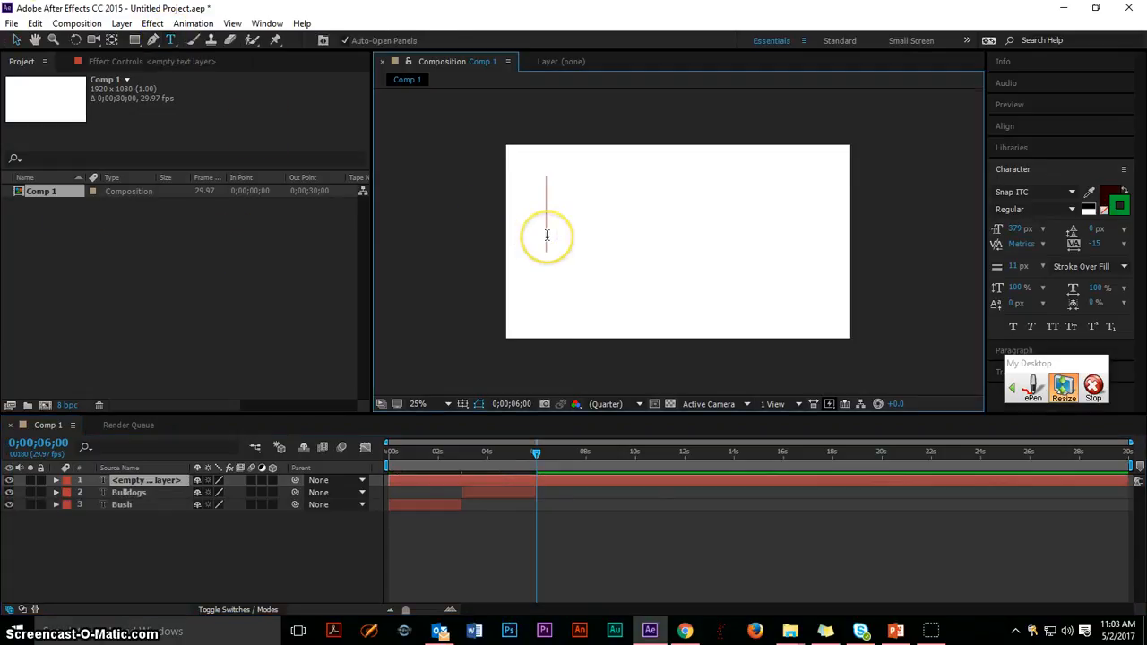
type("are ")
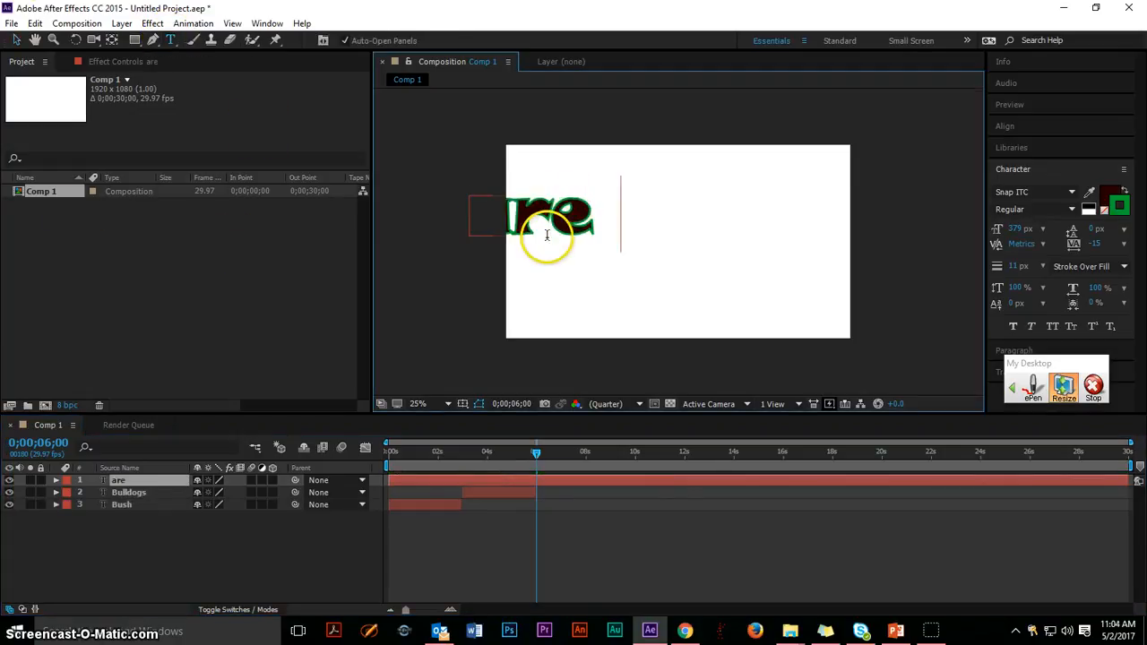
type("the")
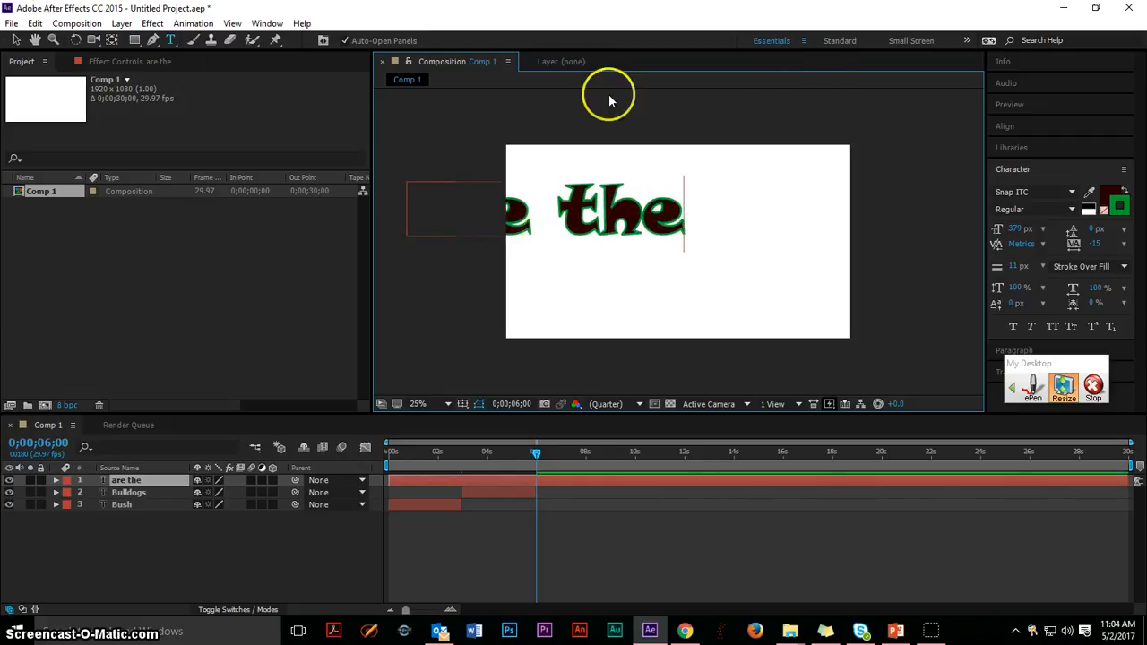
left_click(14, 39)
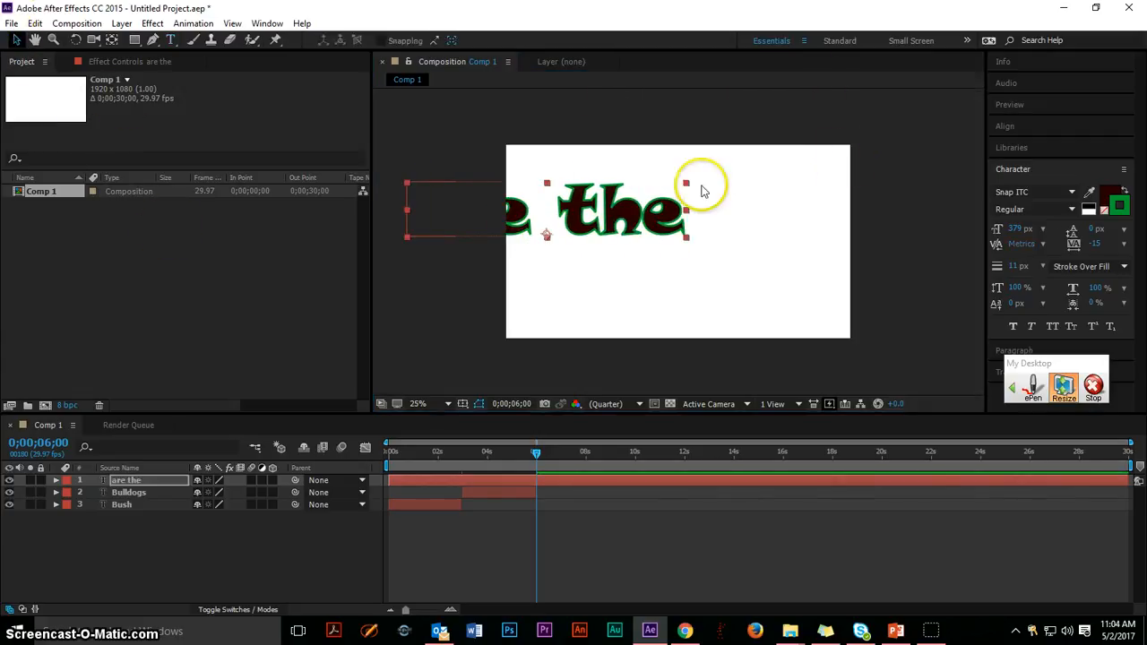
Centre the "are the" text in the frame and trim its layer to run from about 6 to 9 seconds.
left_click_drag(596, 219, 634, 219)
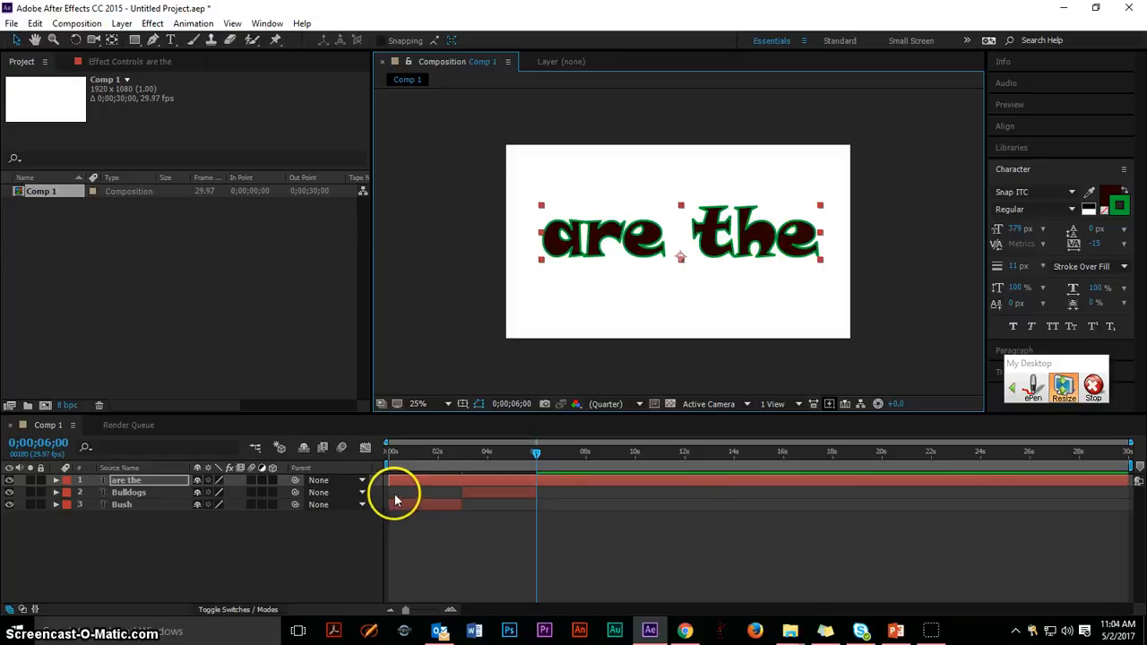
left_click_drag(389, 480, 537, 484)
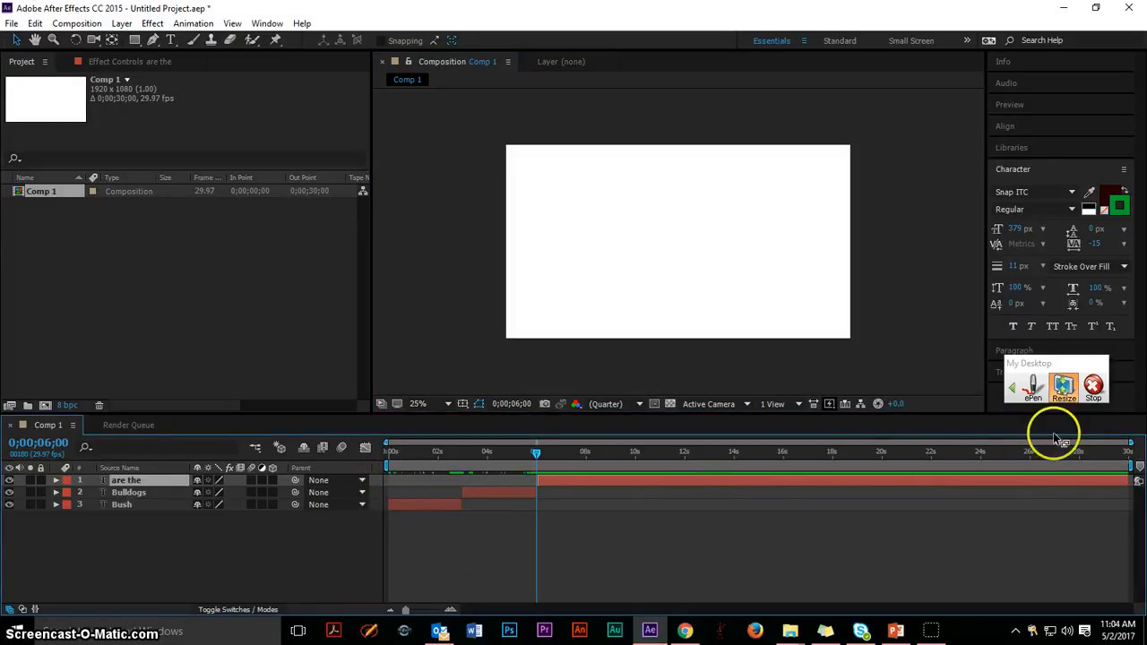
left_click_drag(1124, 482, 715, 482)
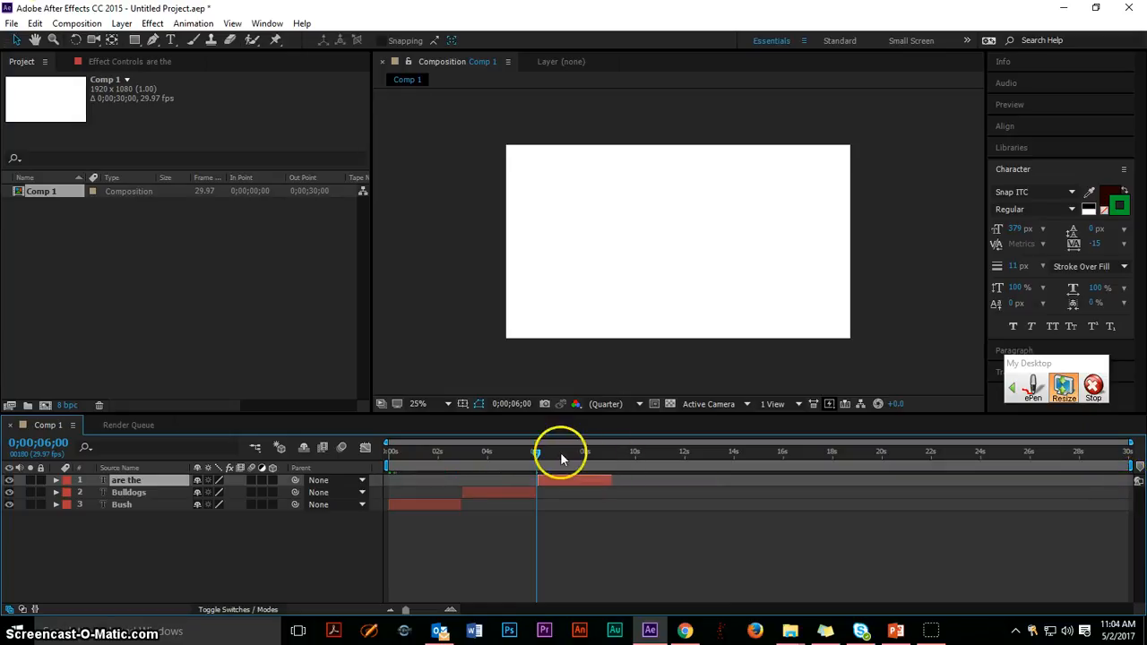
Enable Rotation keyframing on the "are the" layer at 0;00;06;03, with anchor point 0, -98 and rotation 65°.
left_click_drag(537, 453, 541, 457)
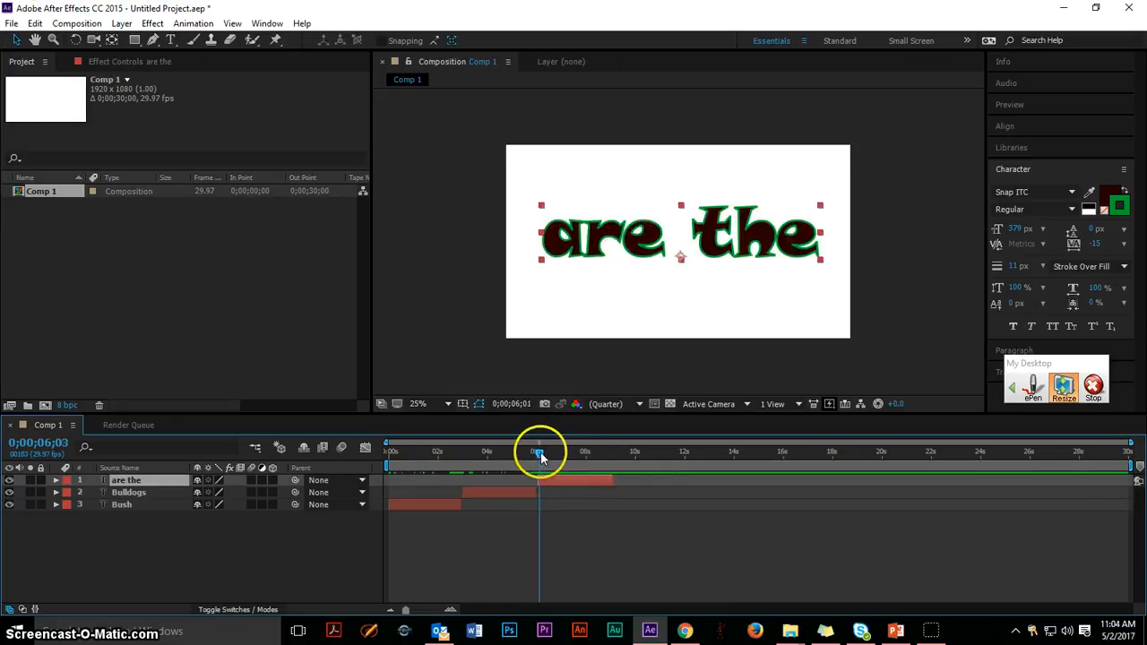
left_click(56, 481)
left_click(68, 504)
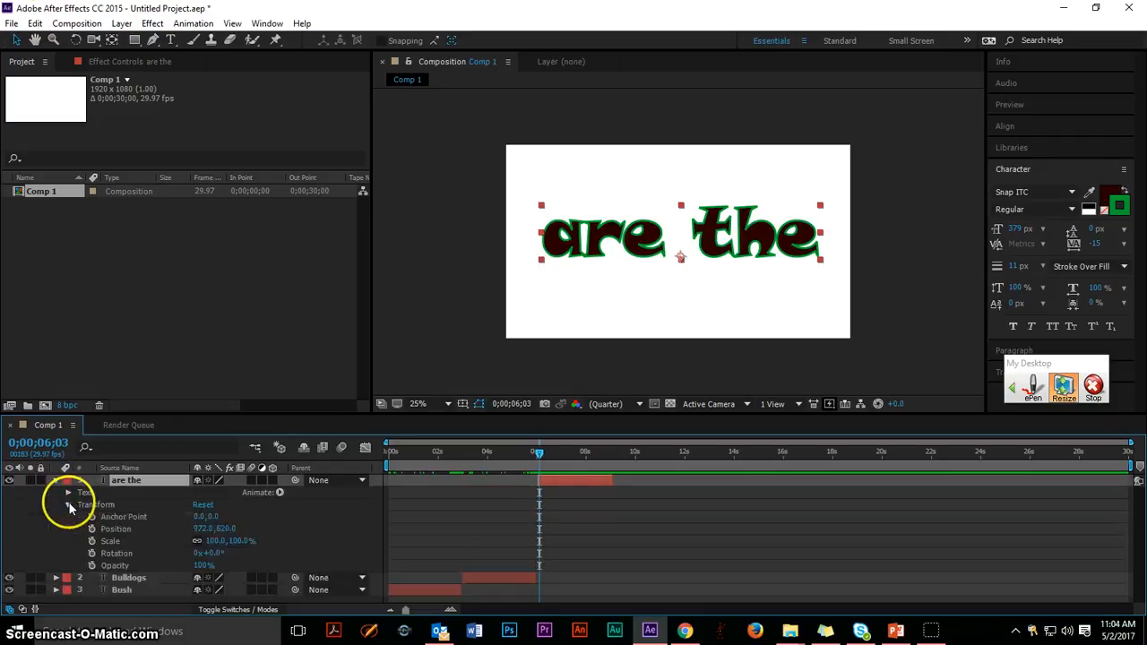
left_click(92, 554)
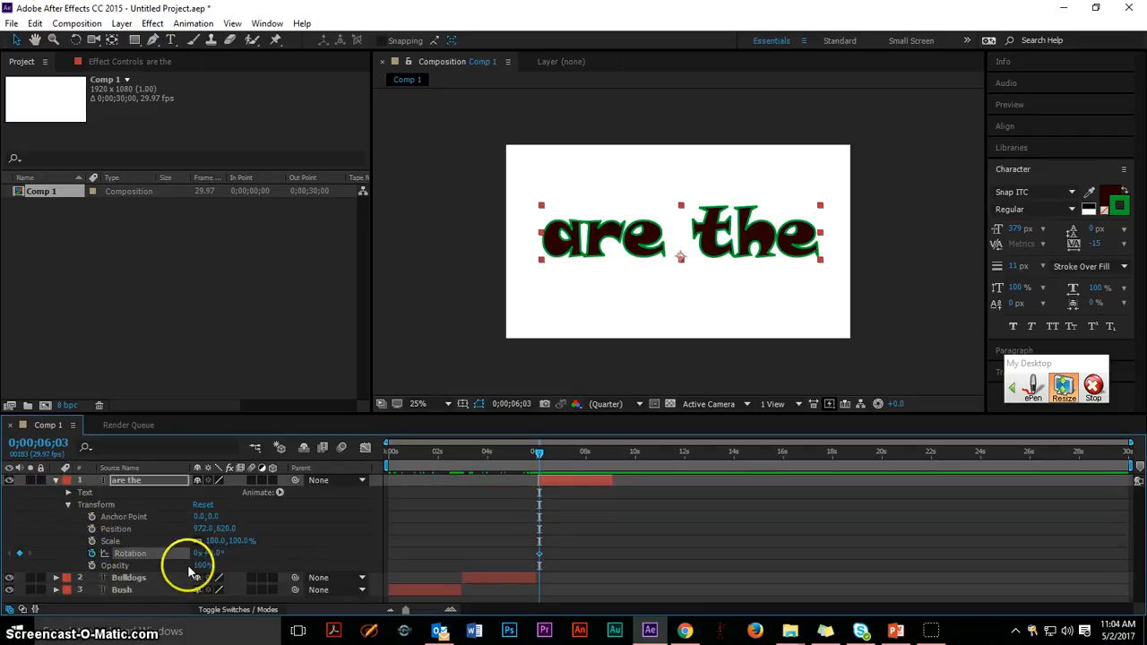
mouse_move(216, 556)
left_mouse_down()
mouse_move(213, 540)
mouse_move(195, 544)
mouse_move(213, 523)
left_mouse_up()
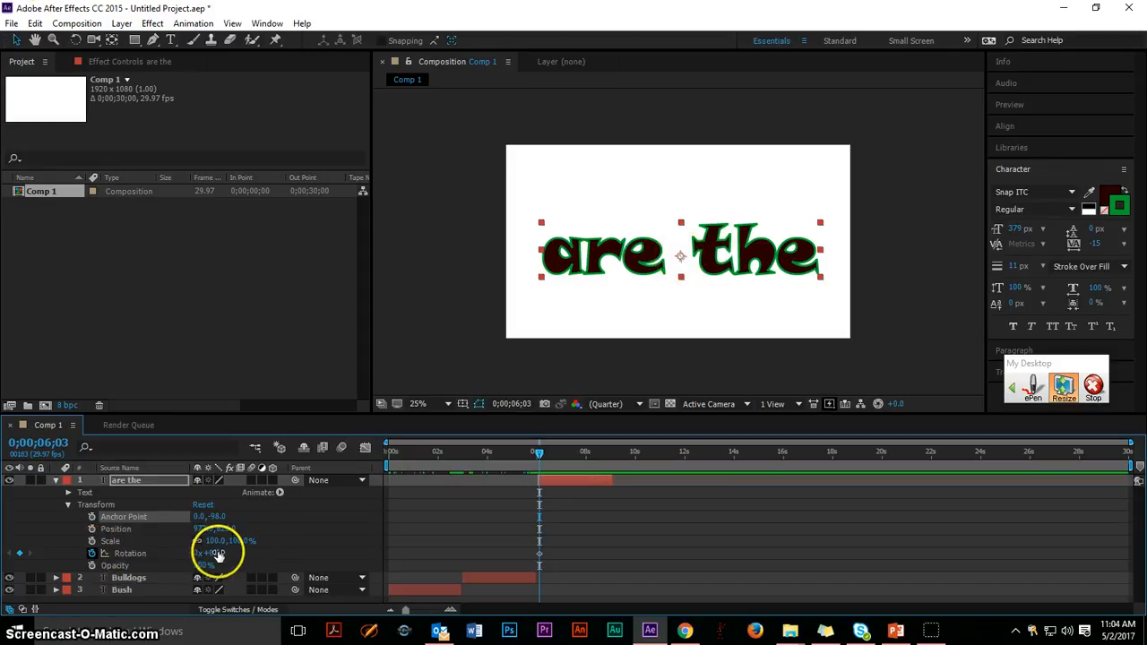
left_click_drag(212, 548, 212, 555)
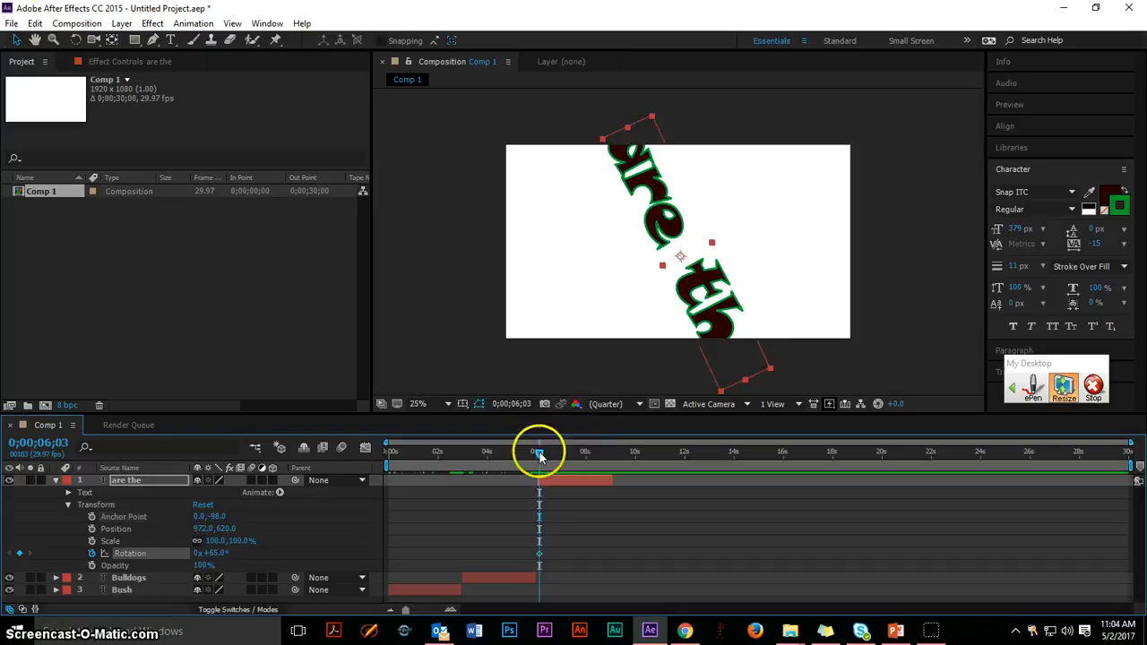
Keyframe the "are the" text's rotation at 156° at 0;00;07;02 and 1x+1° at 0;00;08;28, then collapse its properties.
left_click_drag(538, 453, 564, 457)
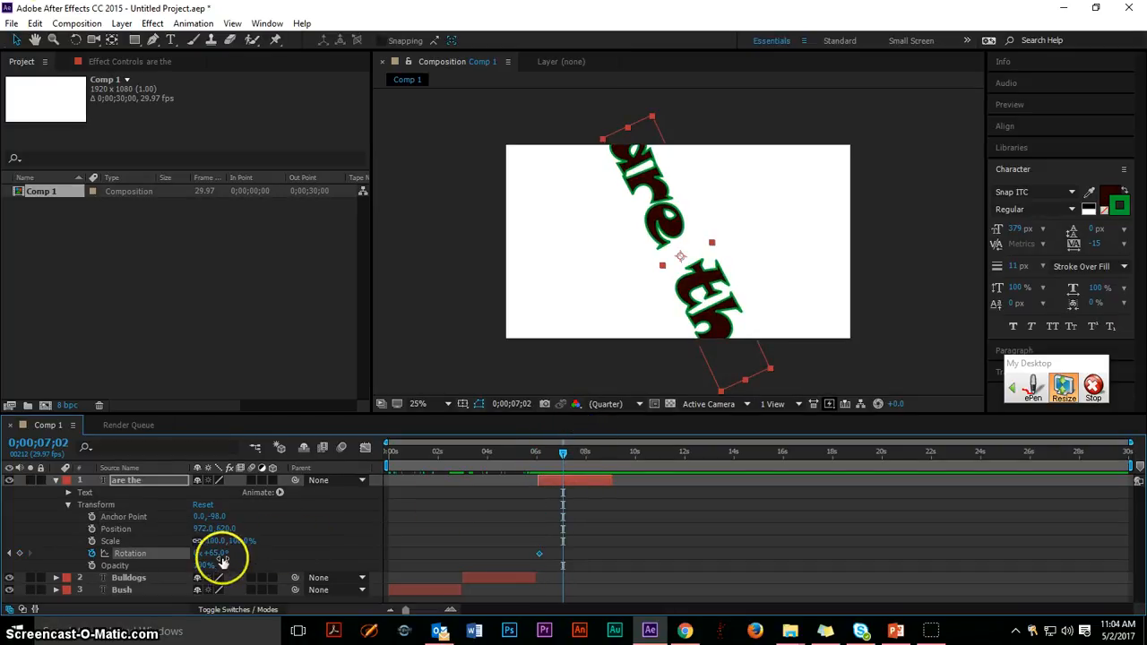
left_click_drag(219, 557, 221, 550)
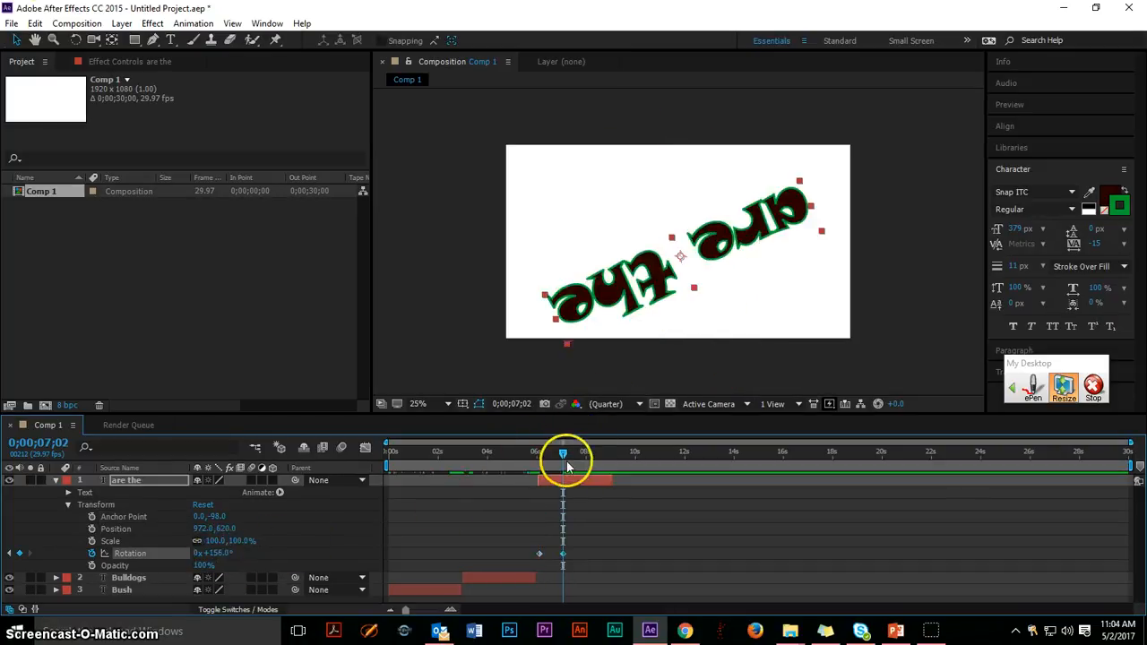
left_click_drag(600, 455, 610, 455)
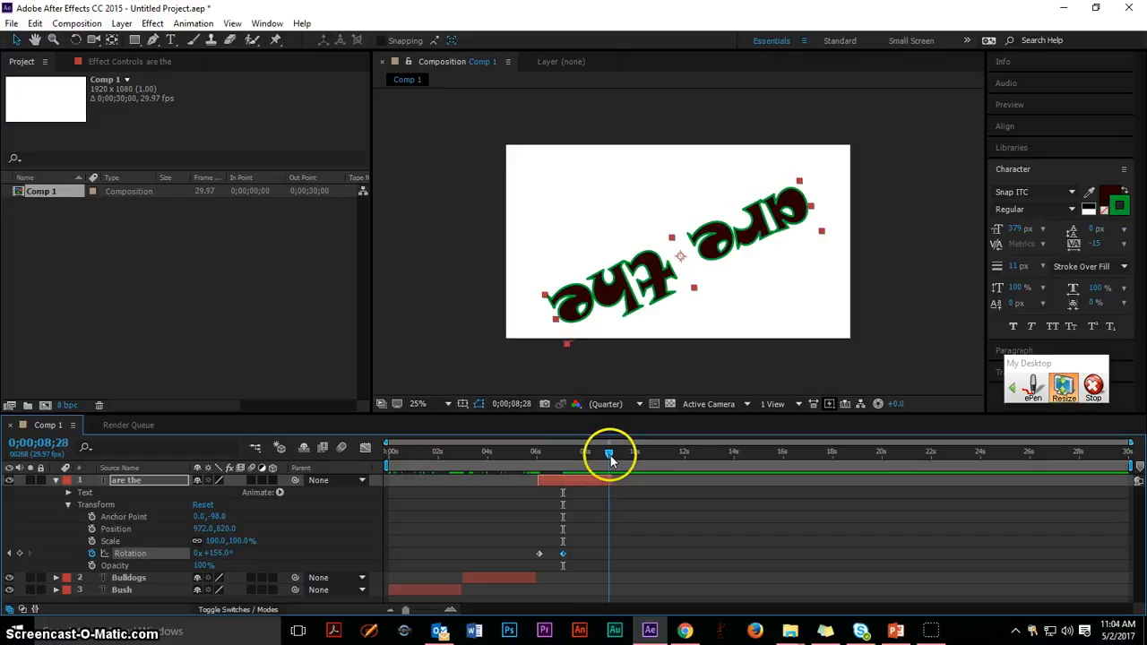
left_click_drag(220, 555, 221, 557)
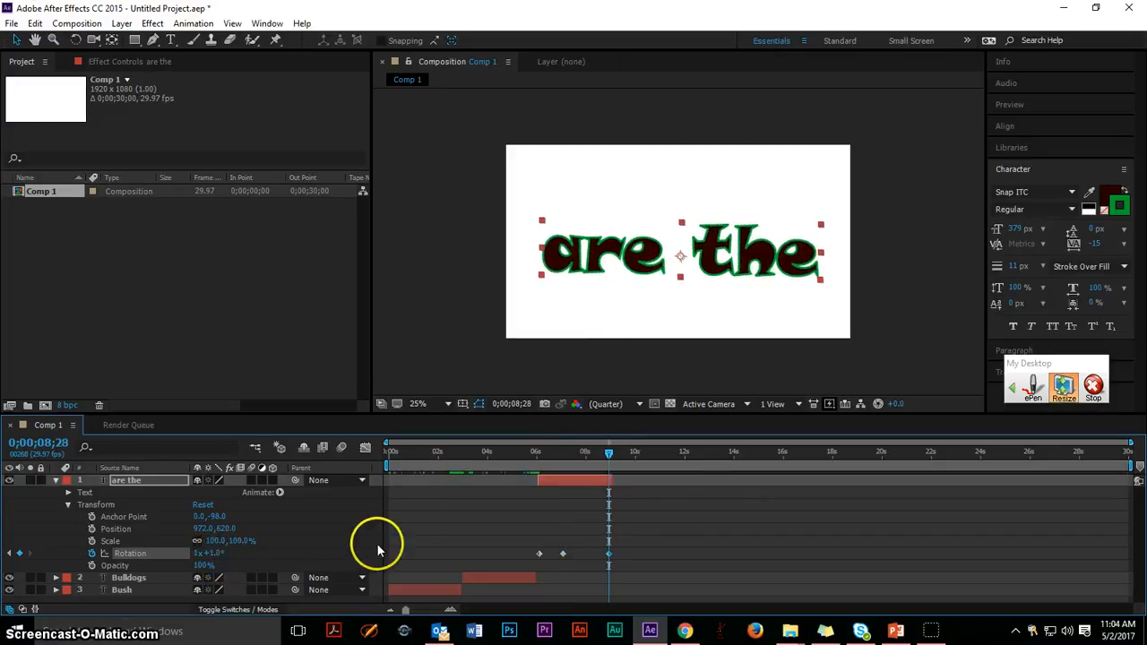
mouse_move(561, 452)
left_mouse_down()
mouse_move(504, 458)
mouse_move(577, 461)
left_mouse_up()
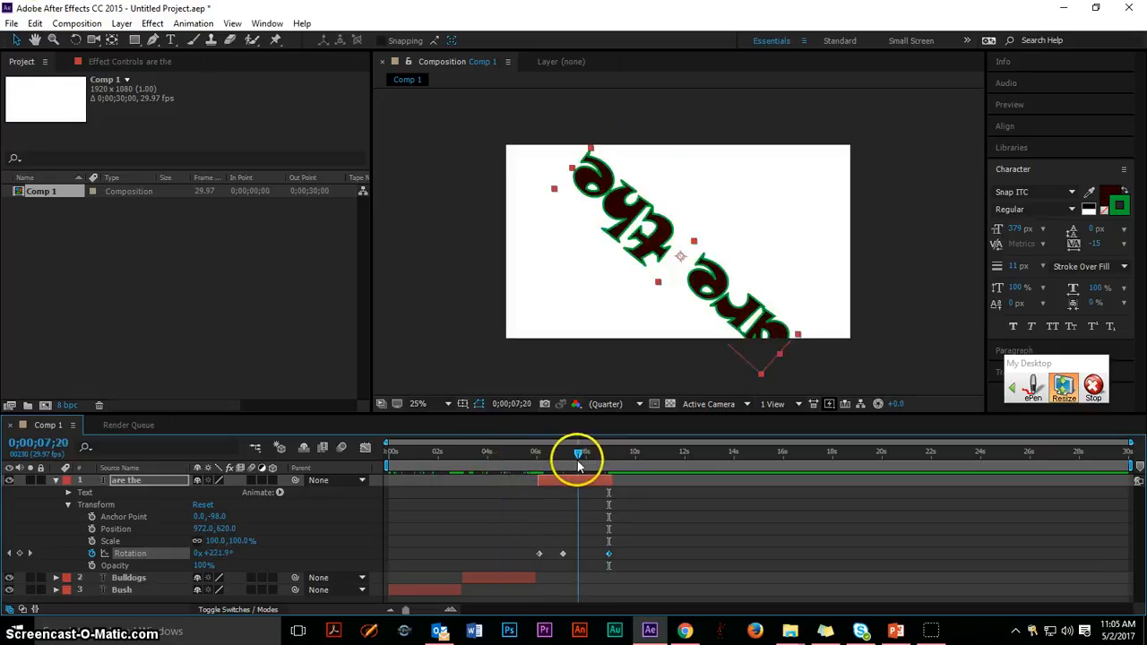
left_click(55, 482)
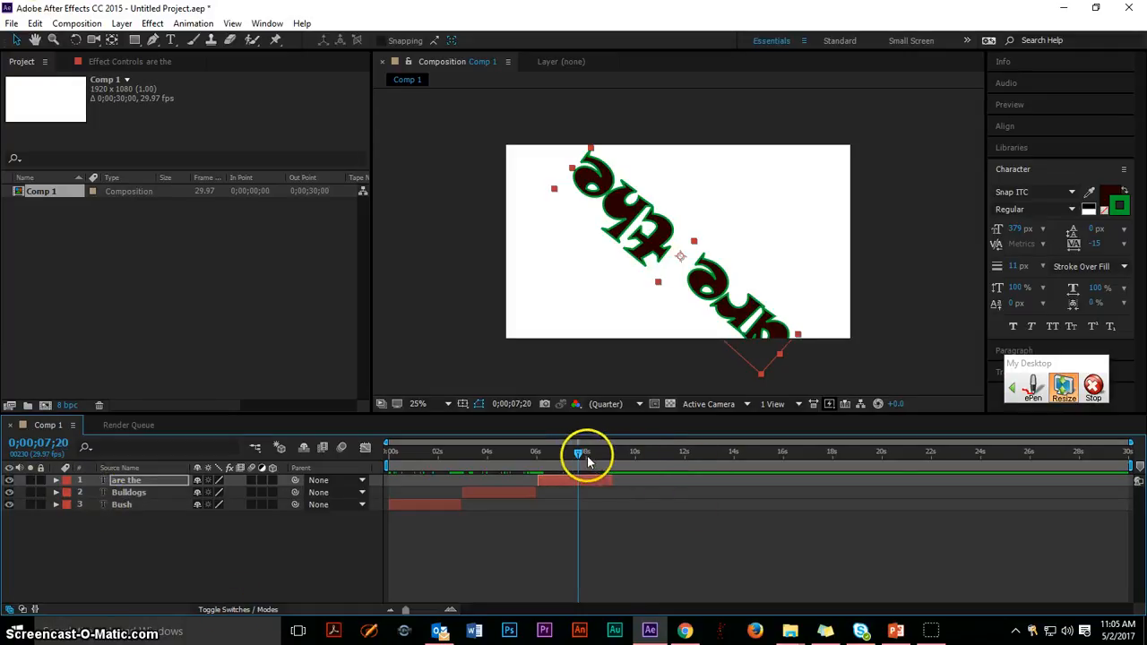
Add a fourth text layer reading "Best" with the current time at 0;00;09;04, at the end of the "are the" layer.
left_click_drag(580, 453, 616, 455)
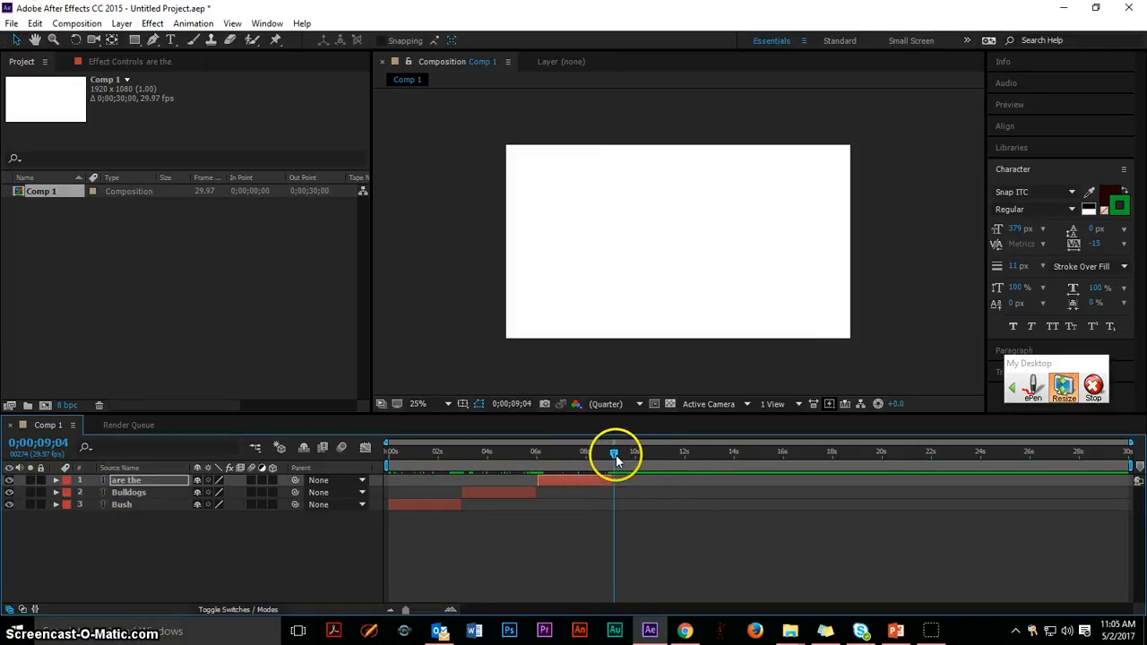
left_click(171, 40)
left_click(568, 247)
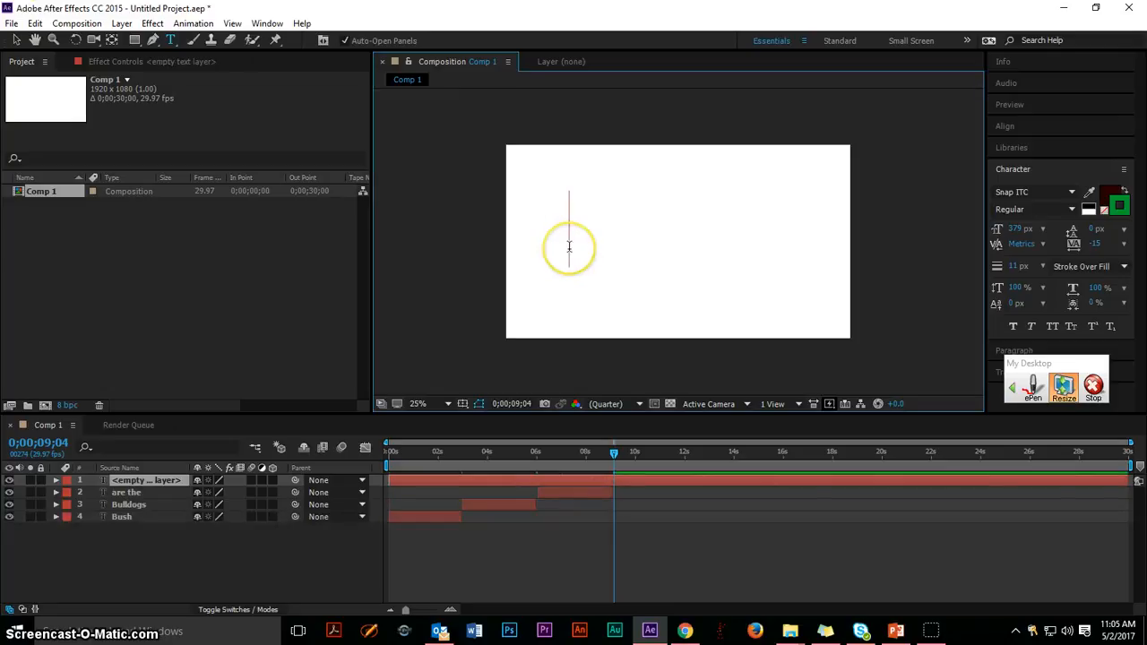
type("Best")
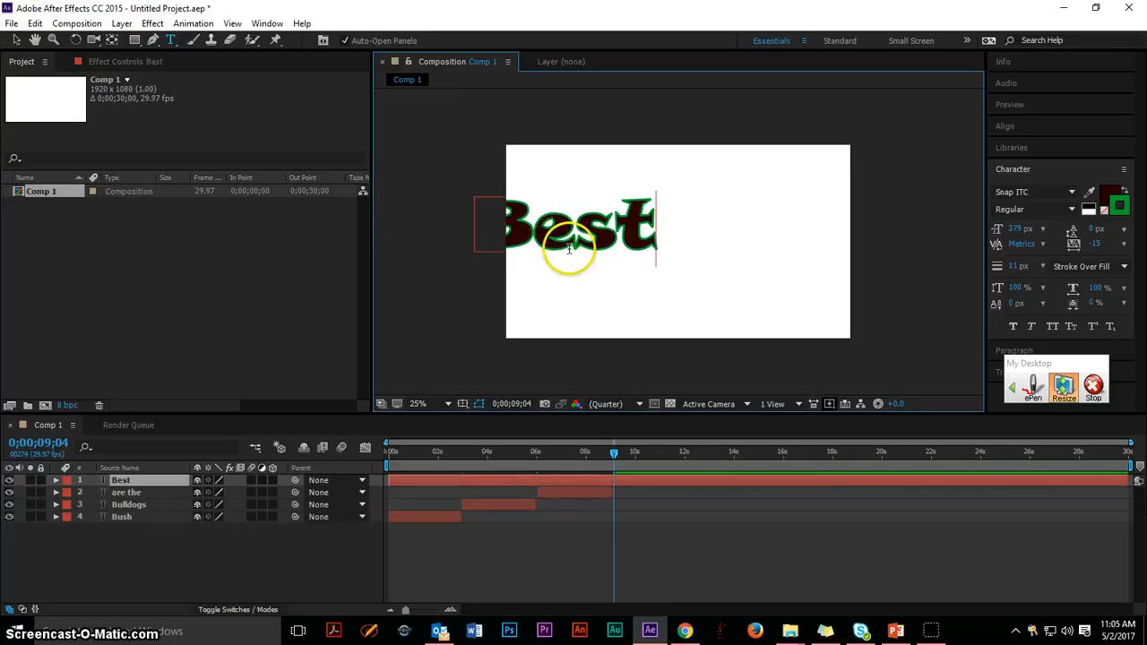
left_click(17, 41)
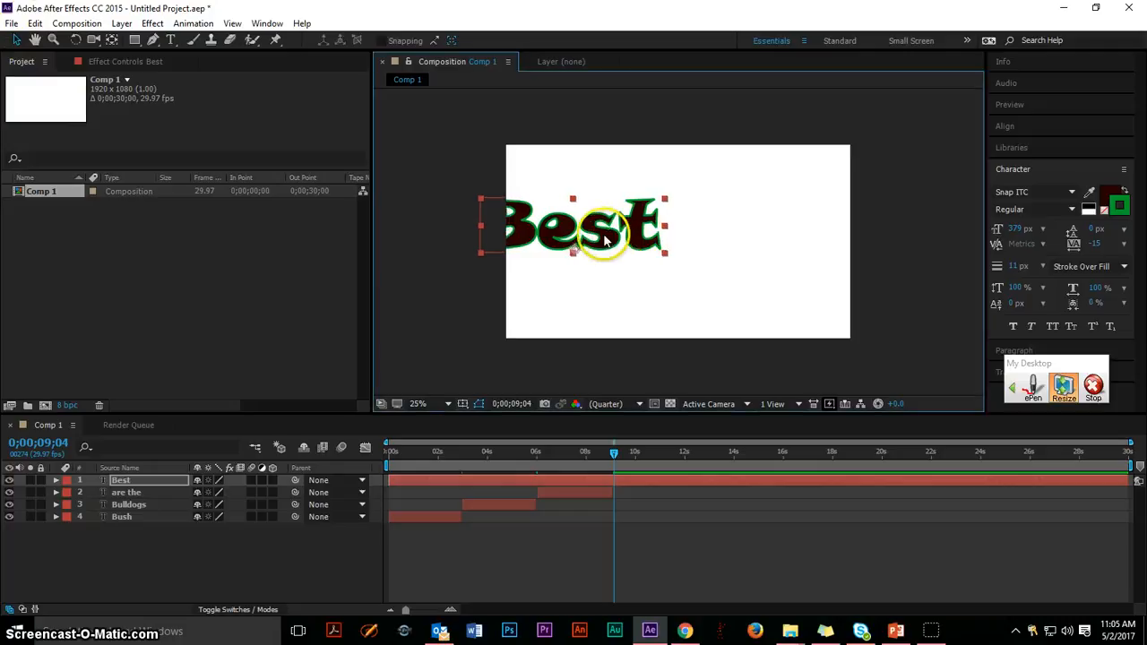
Centre the "Best" text in the frame and trim and shift its layer to run from about 9 to 12 seconds.
left_click_drag(605, 237, 707, 250)
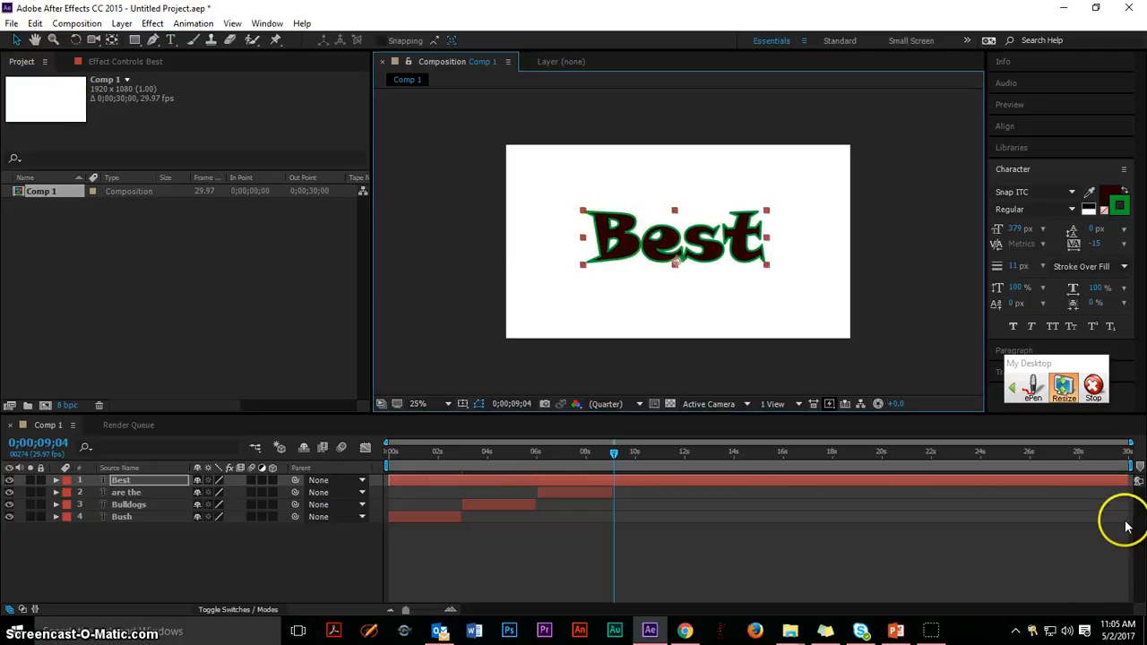
left_click_drag(1129, 482, 550, 482)
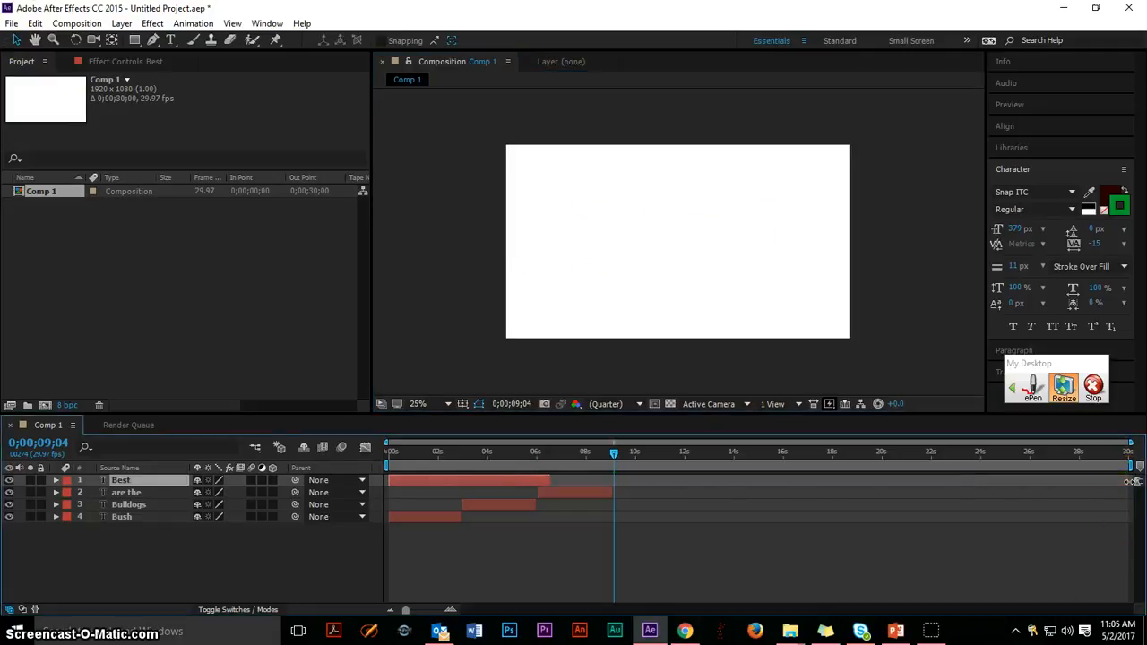
left_click_drag(462, 480, 616, 455)
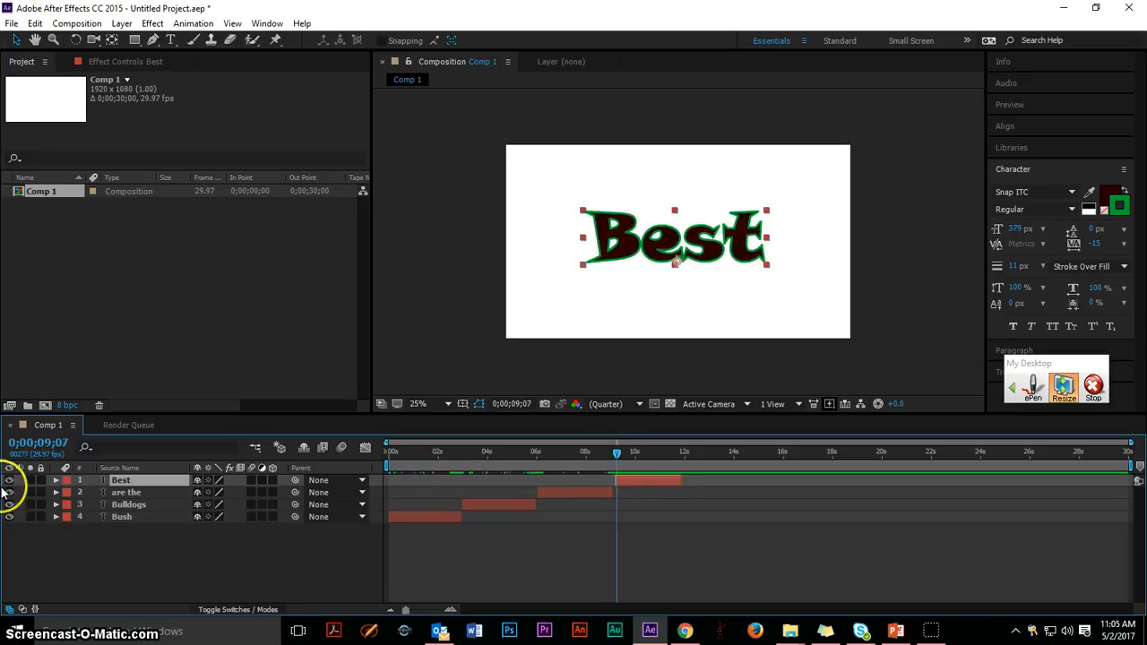
Enable Opacity keyframing on the "Best" layer at 0;00;09;07 with opacity 0%.
left_click(55, 481)
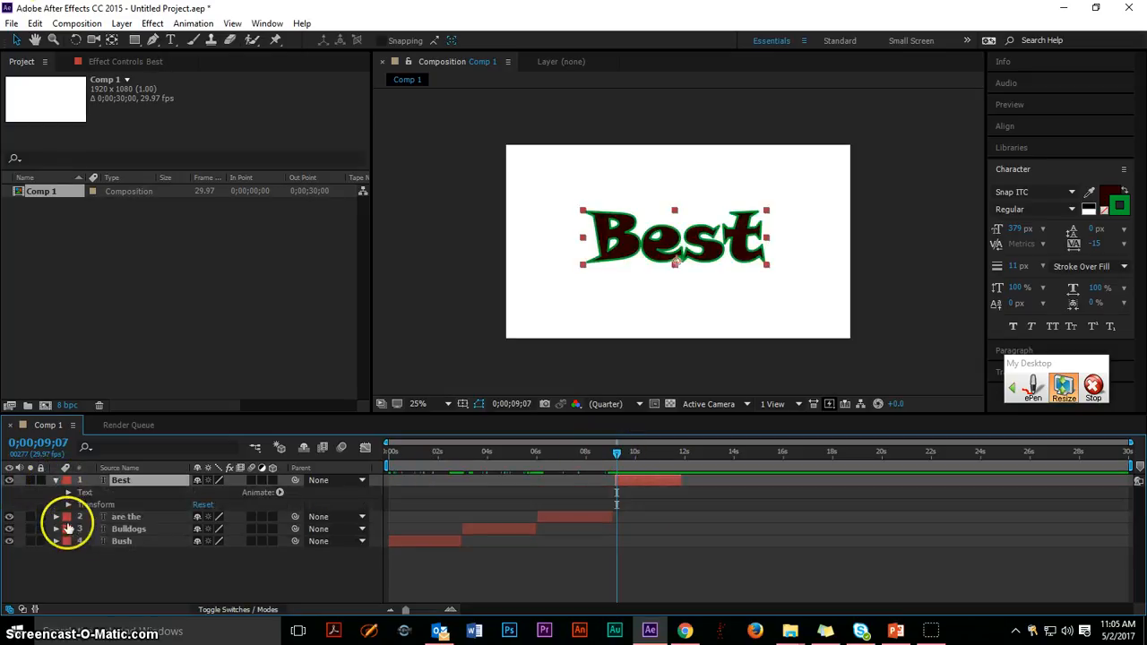
left_click(68, 505)
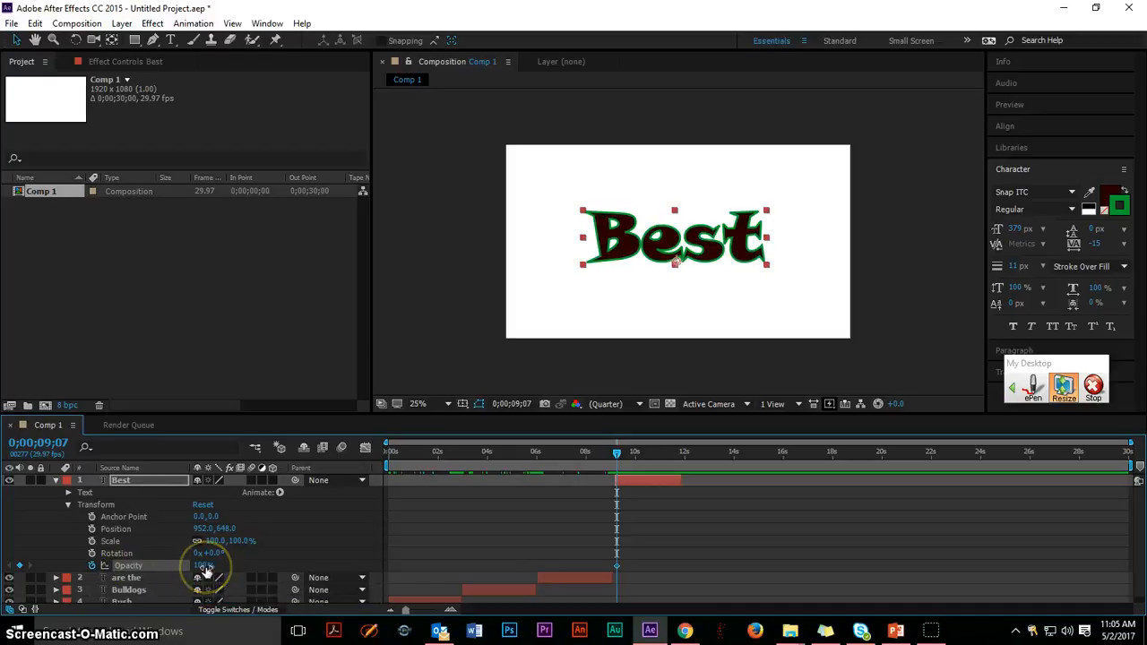
left_click_drag(205, 570, 103, 562)
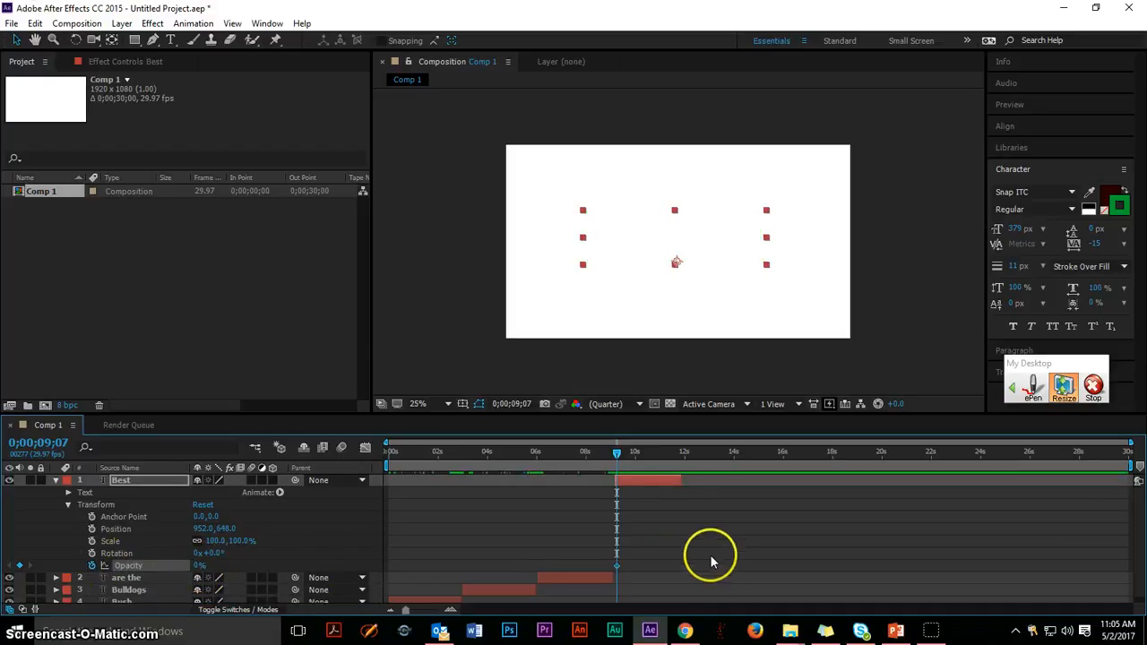
Keyframe the "Best" layer's opacity at 100% at 0;00;11;23, check the fade-in, and collapse the layer's properties.
left_click_drag(617, 455, 679, 457)
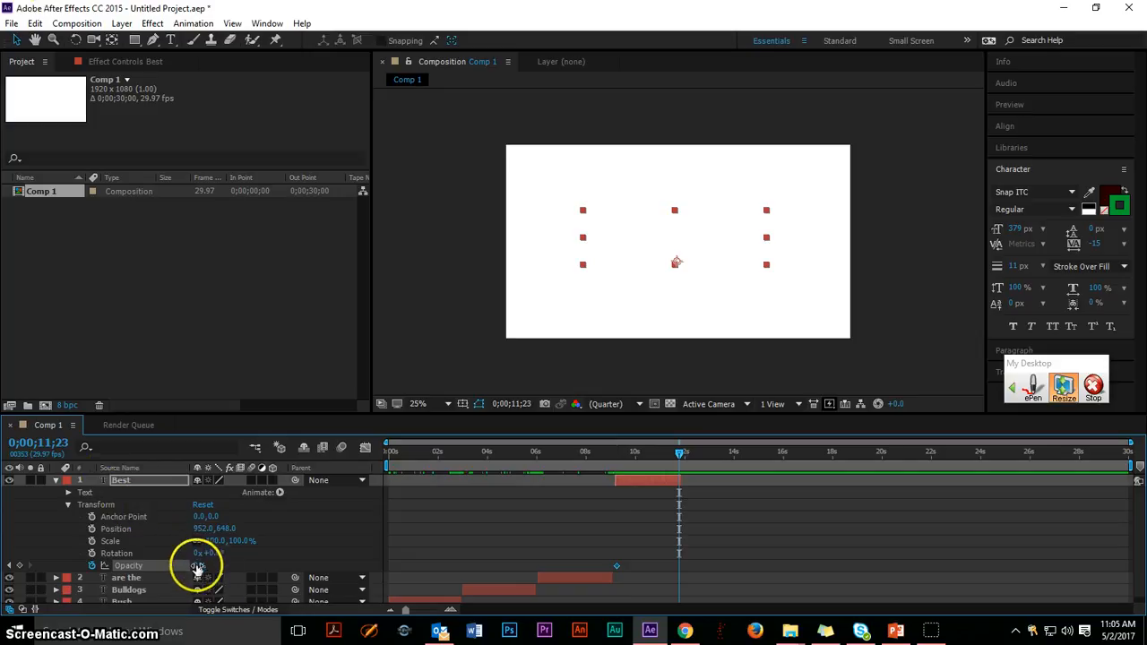
left_click_drag(198, 567, 201, 566)
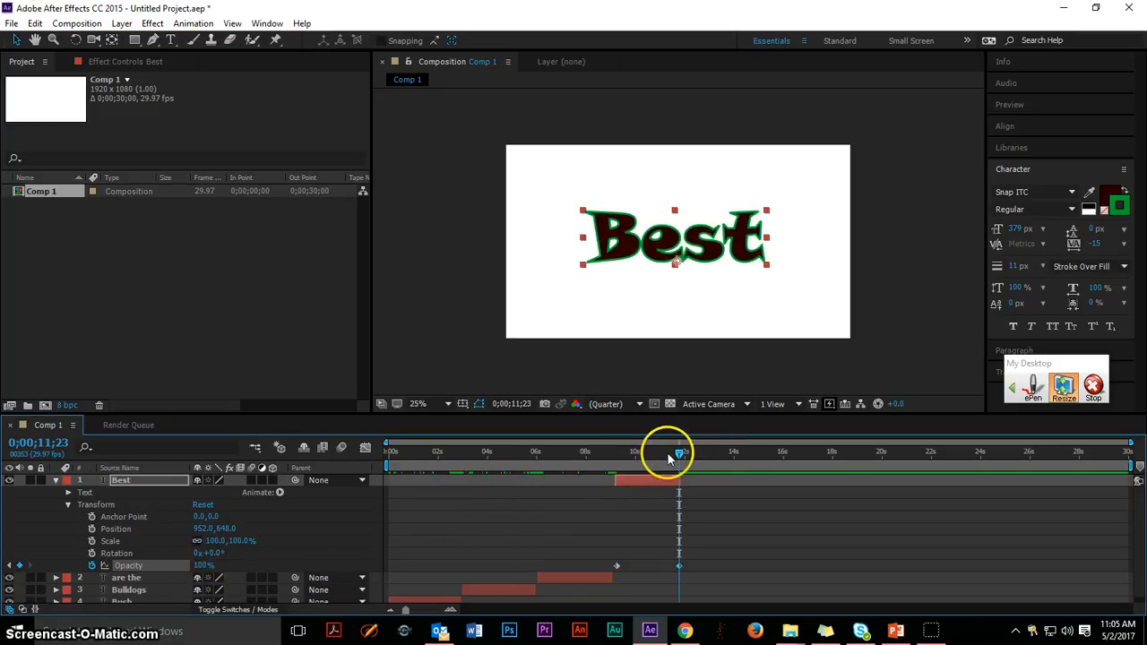
left_click(624, 455)
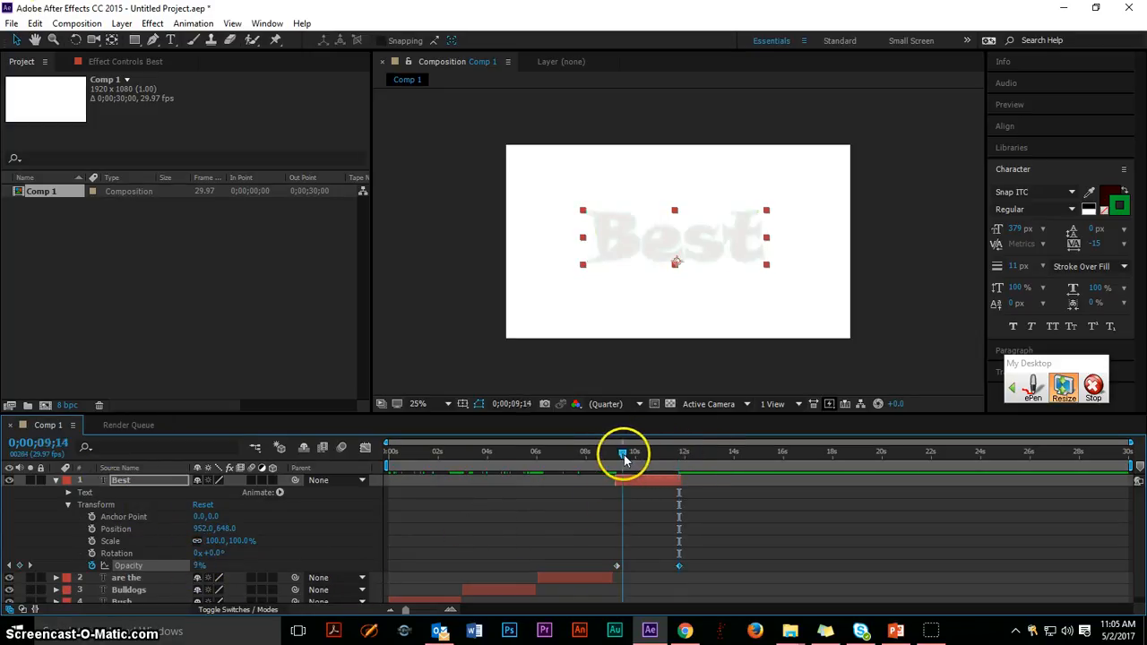
left_click(55, 481)
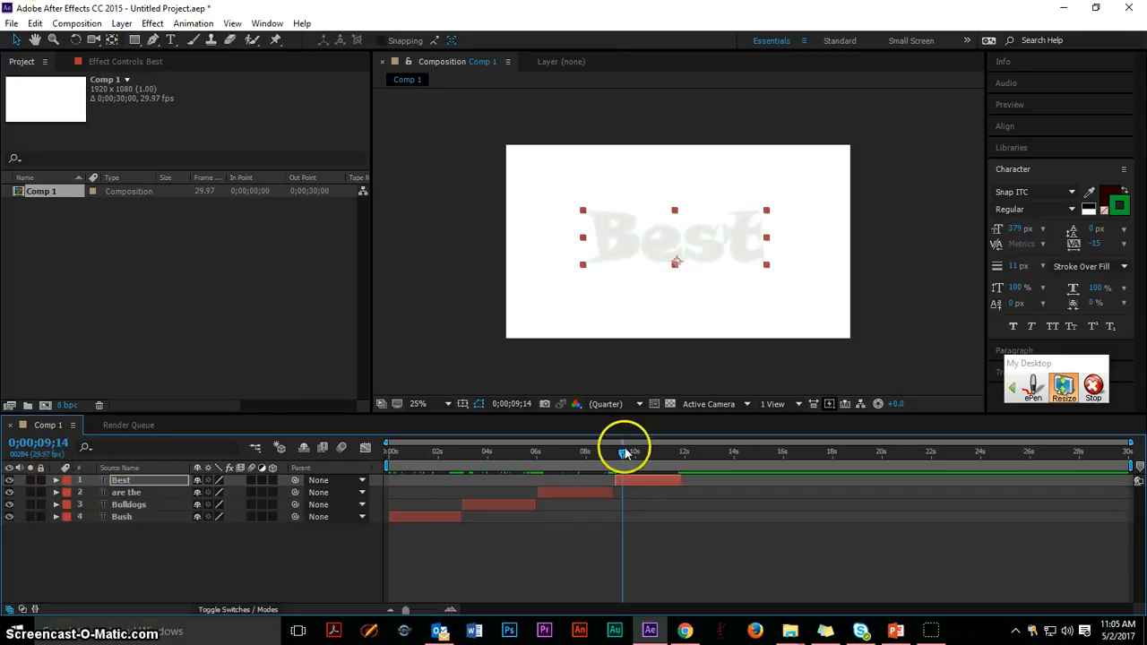
Preview the whole text animation from the start of the composition at 0;00;00;00.
left_click_drag(626, 450, 378, 462)
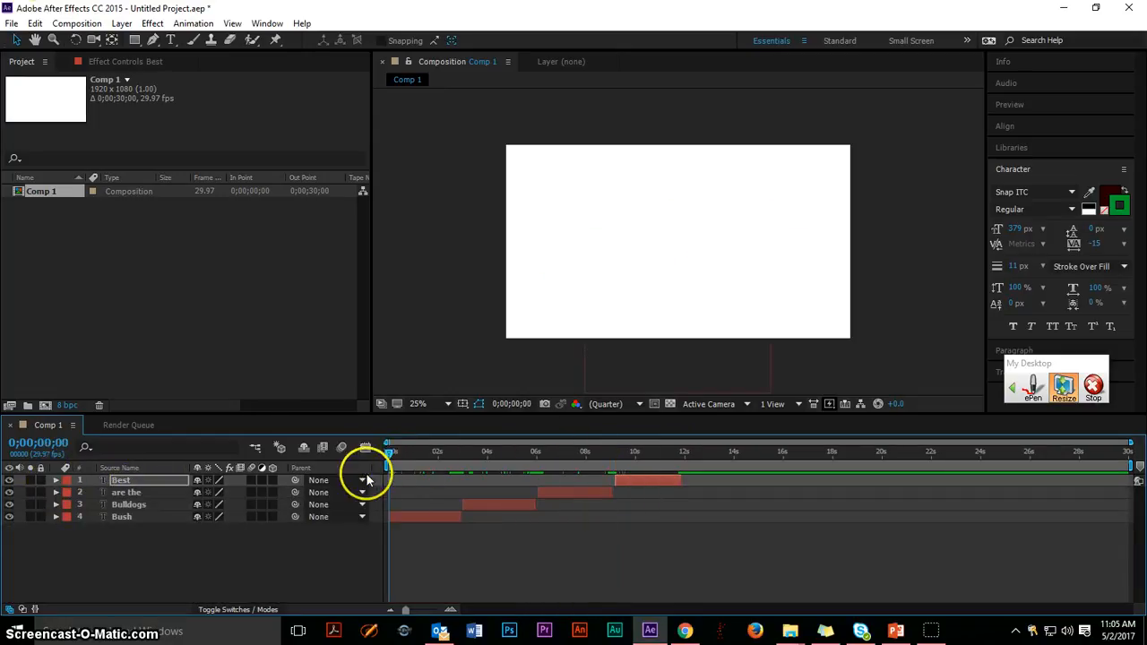
key("space")
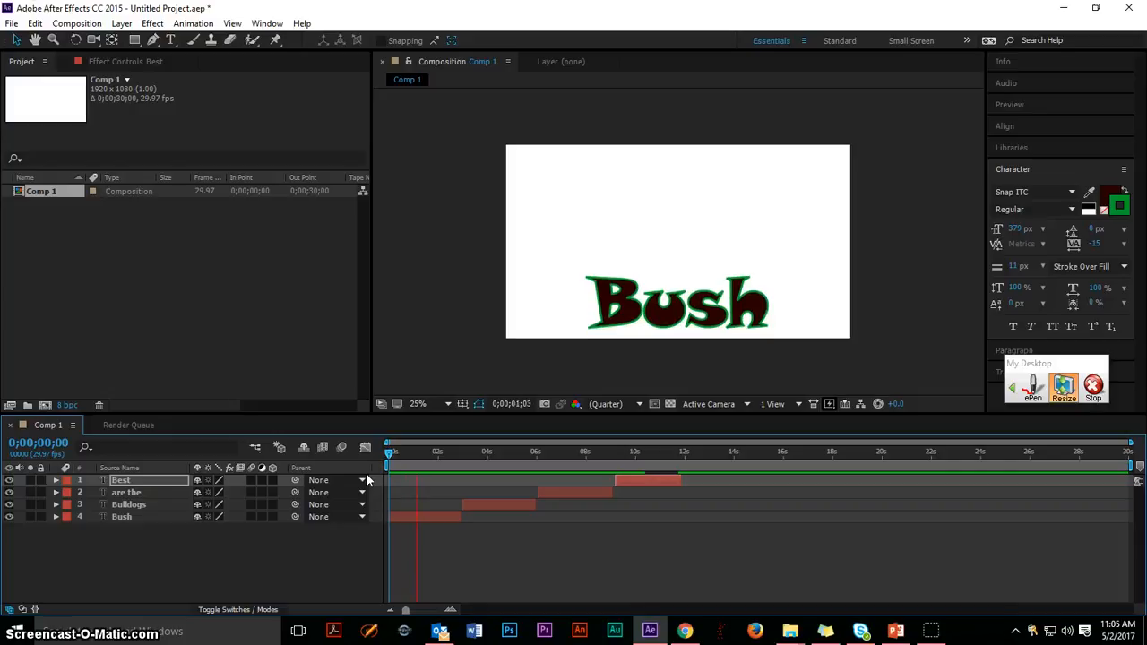